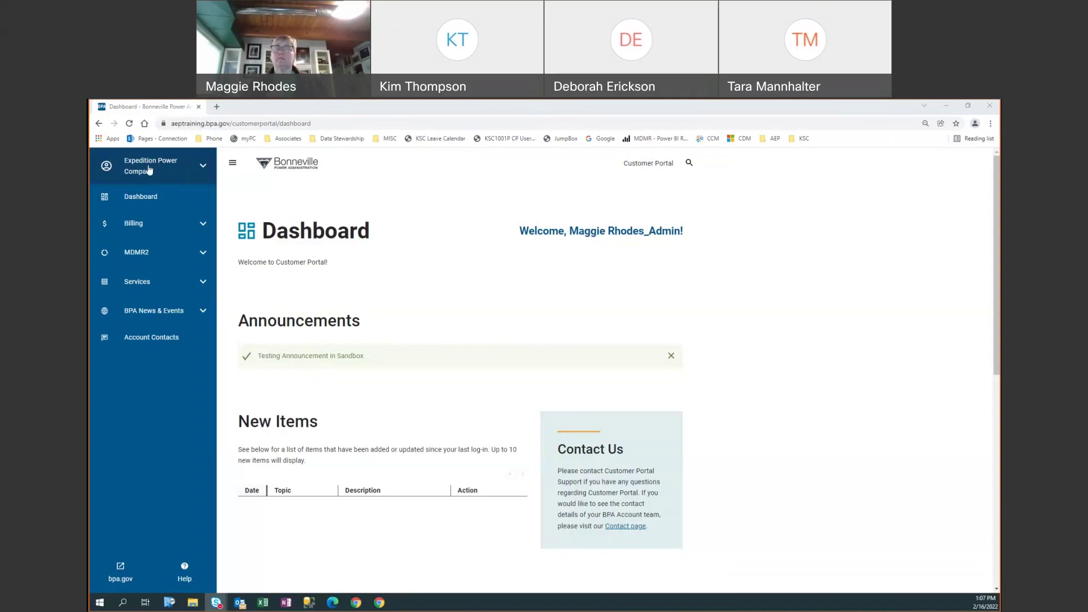
- Expand the Expedition Power Company account menu at the top of the sidebar
left_click(203, 170)
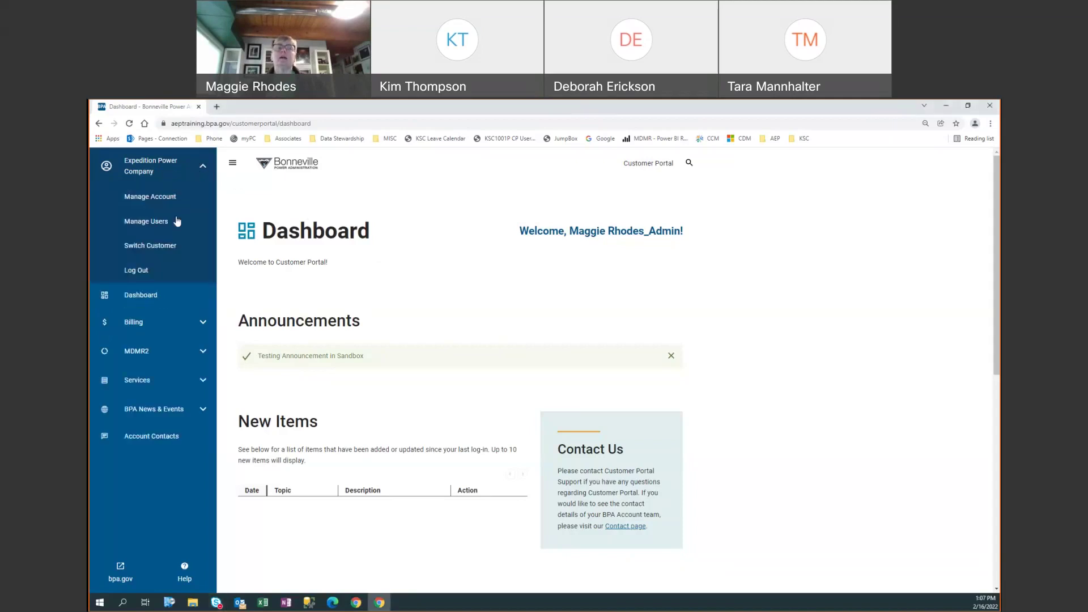
left_click(116, 222)
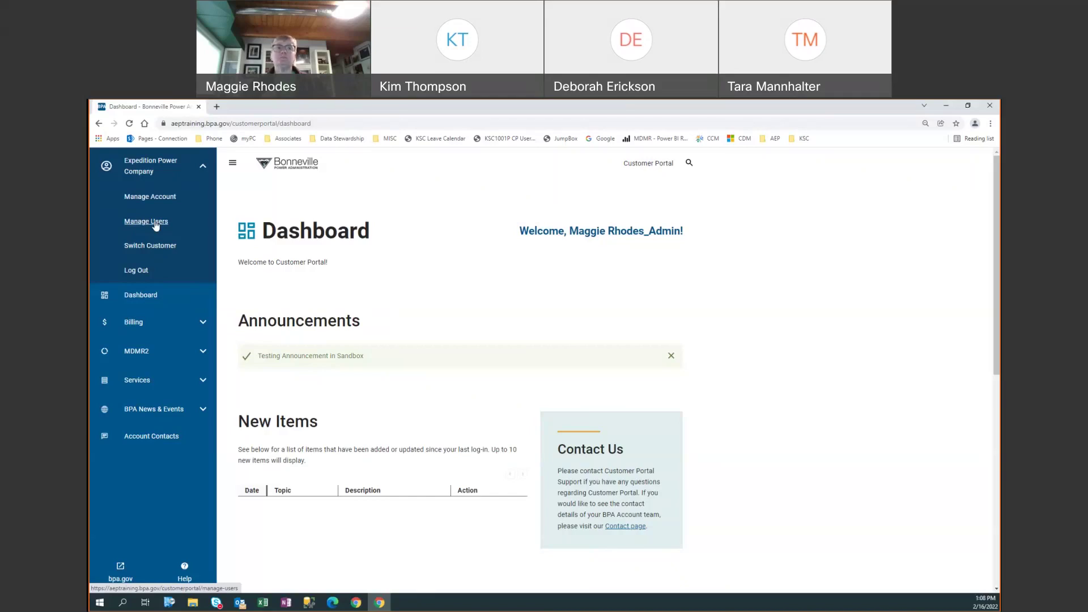
- From Manage Users, save the five-user Report.csv to the Desktop and open it
left_click(156, 225)
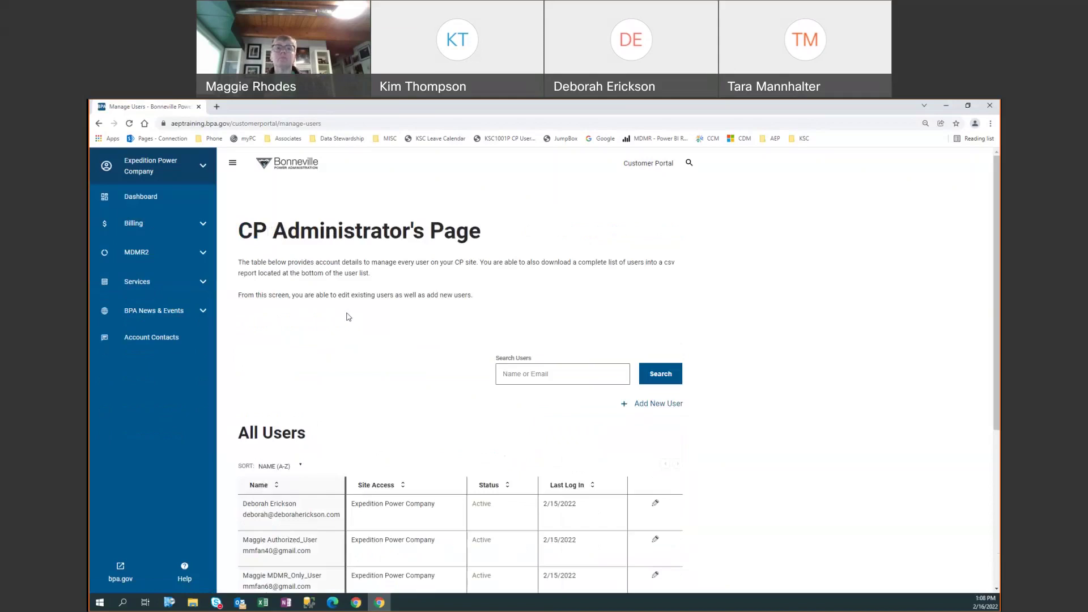
scroll(348, 317, "down", 3)
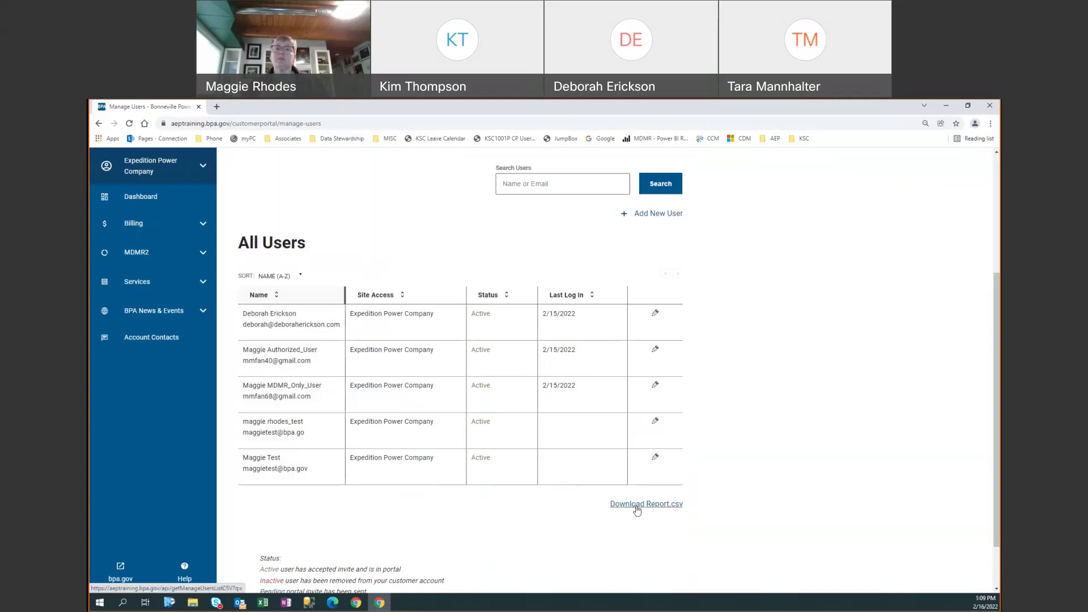
left_click(637, 510)
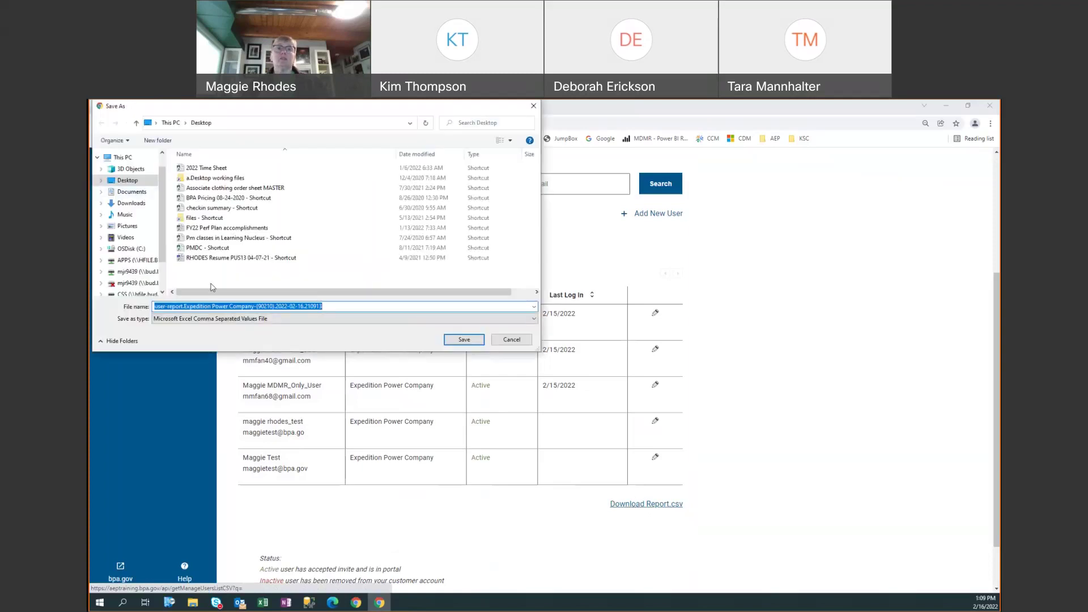
left_click(458, 340)
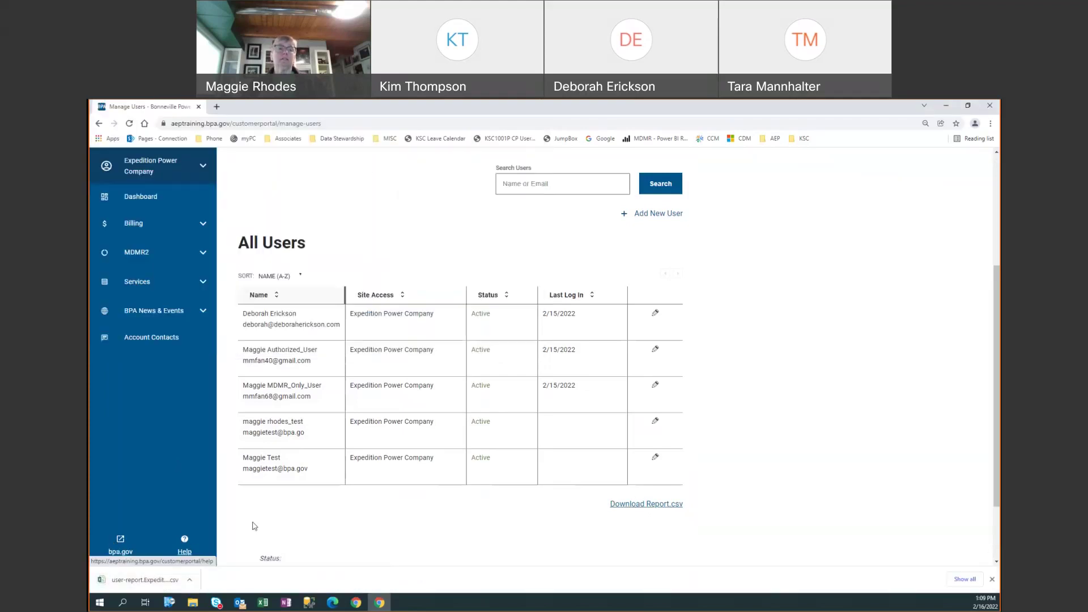
left_click(155, 580)
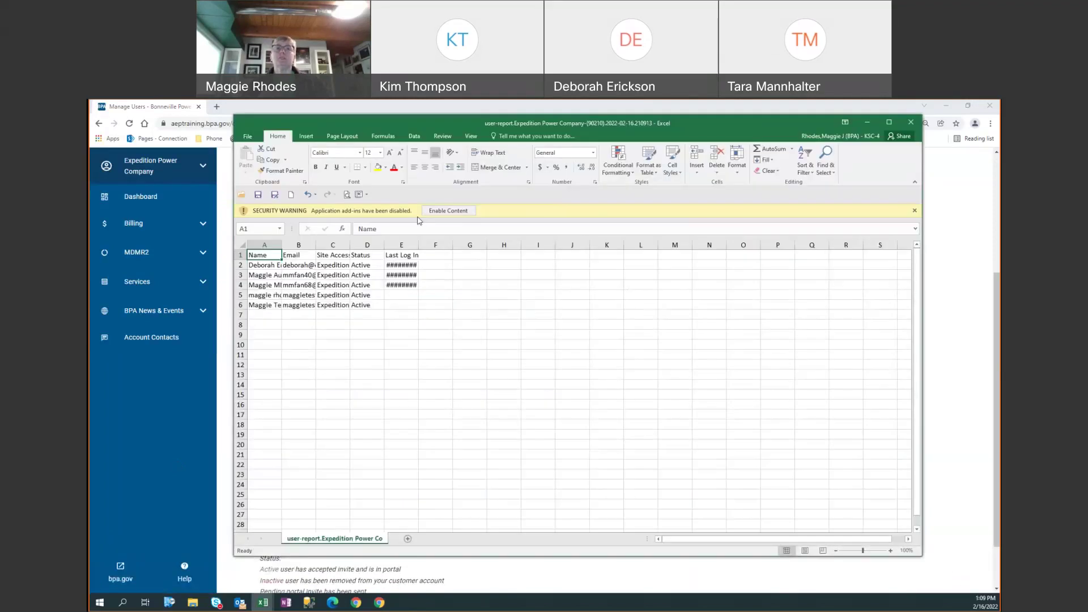
- Autofit columns A, B, E and C of the user report, then close Excel without saving
double_click(281, 245)
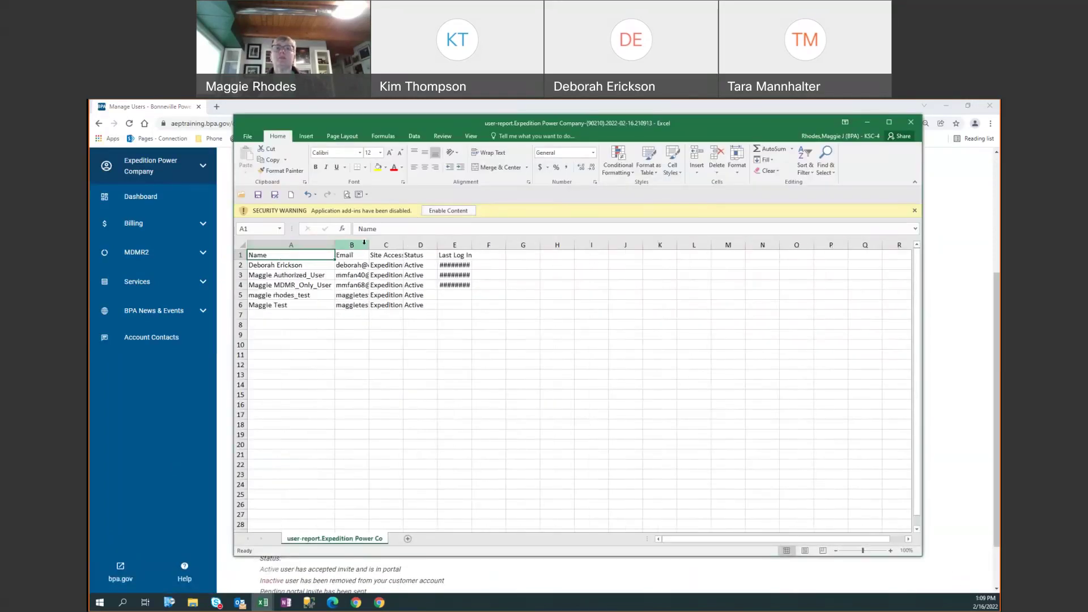
double_click(369, 244)
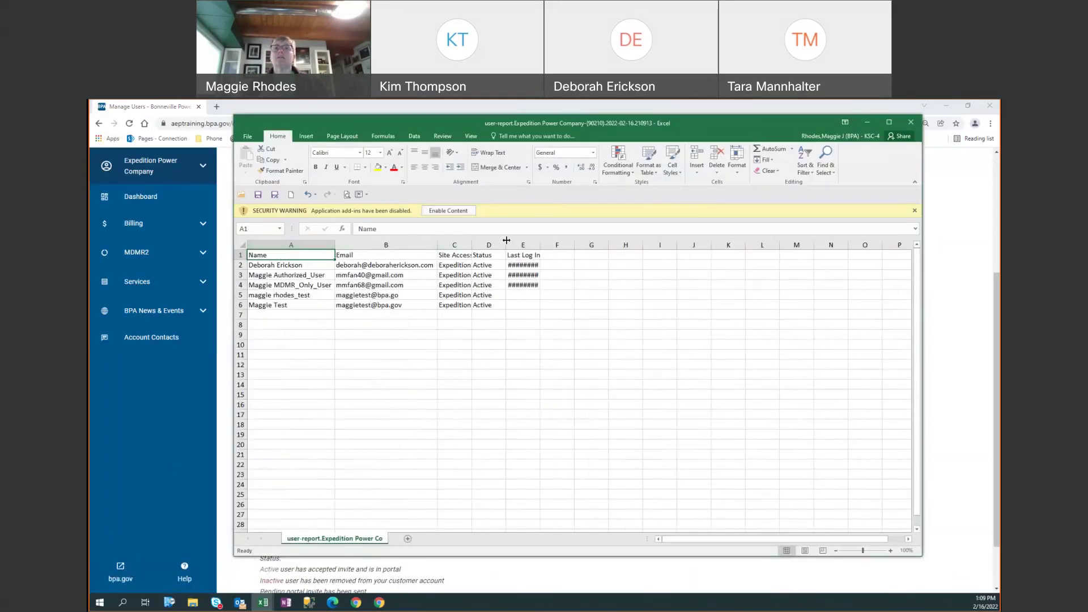
double_click(540, 244)
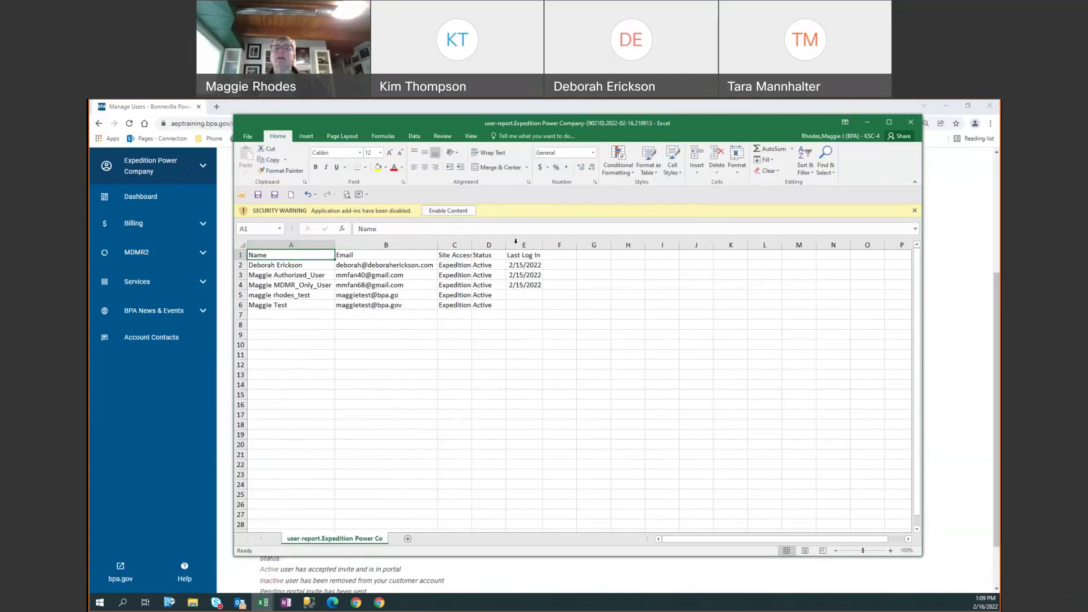
double_click(473, 244)
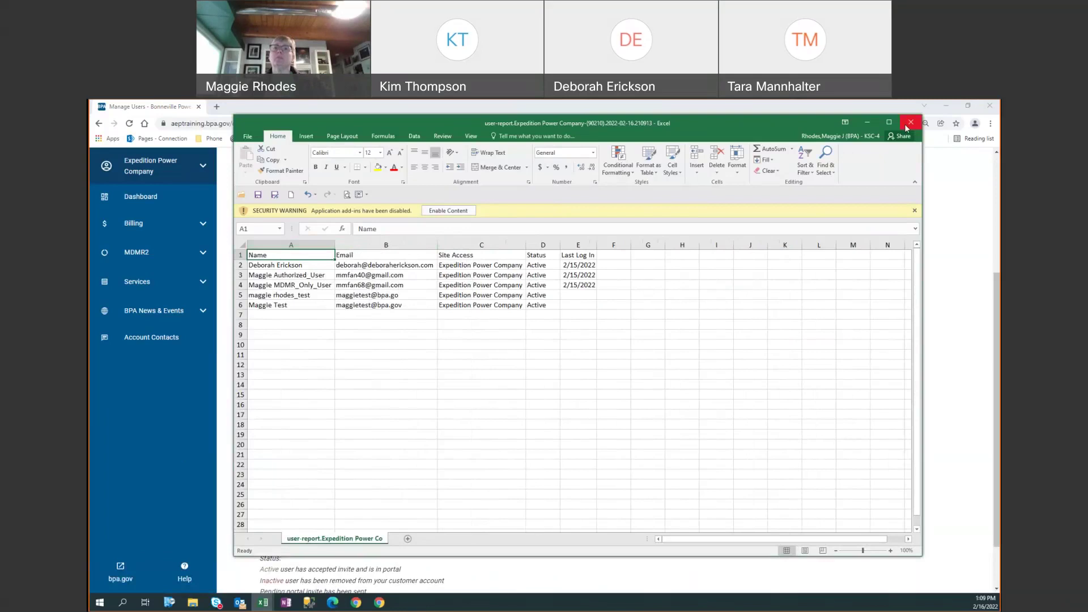
left_click(907, 127)
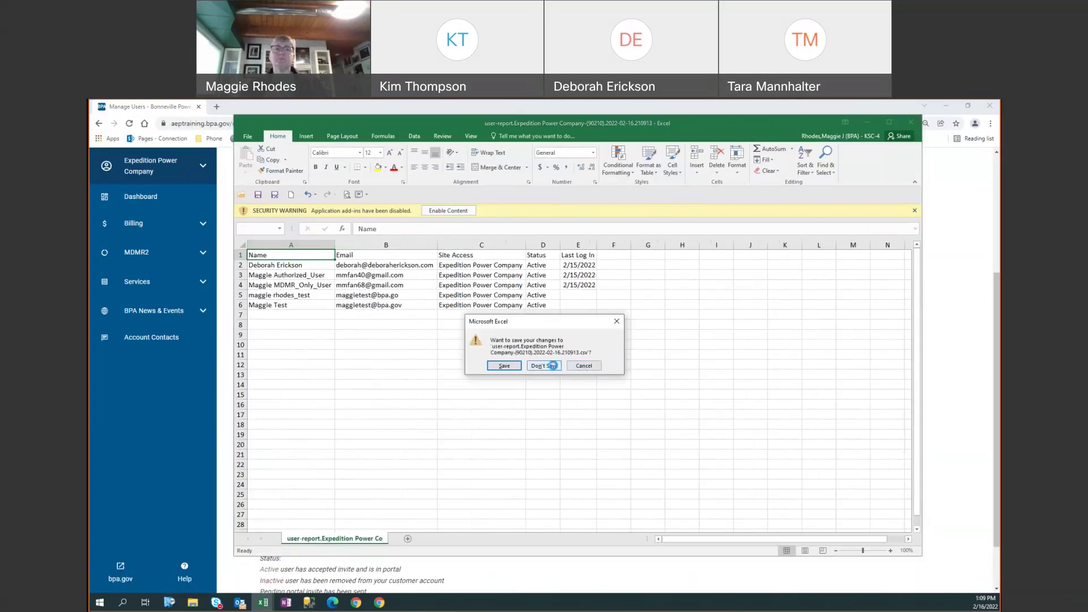
left_click(543, 366)
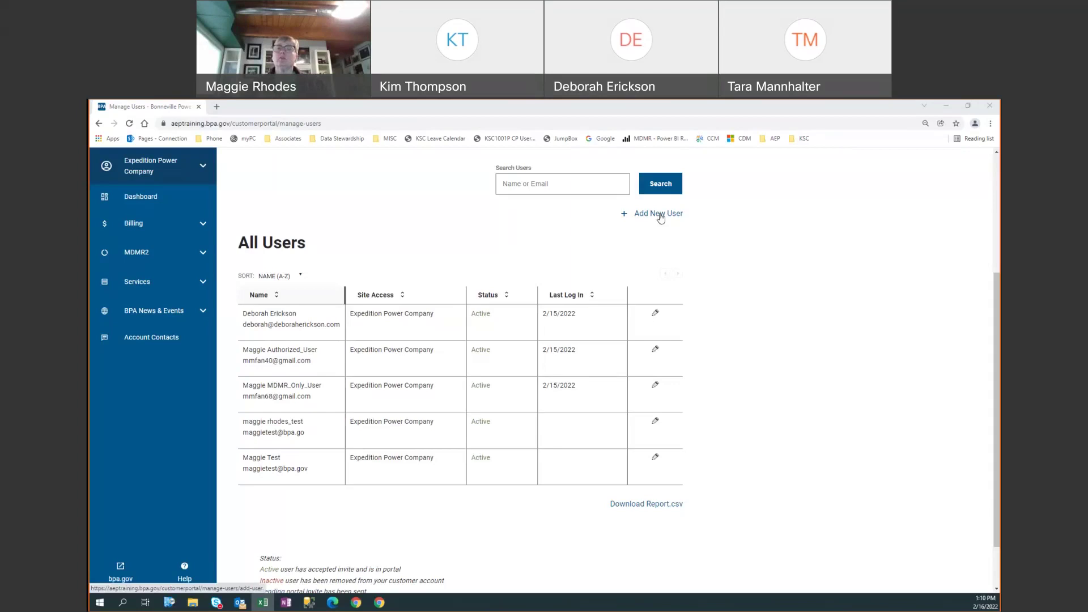
- Start a new user with first name 'Test' and last name 'Account'
left_click(661, 218)
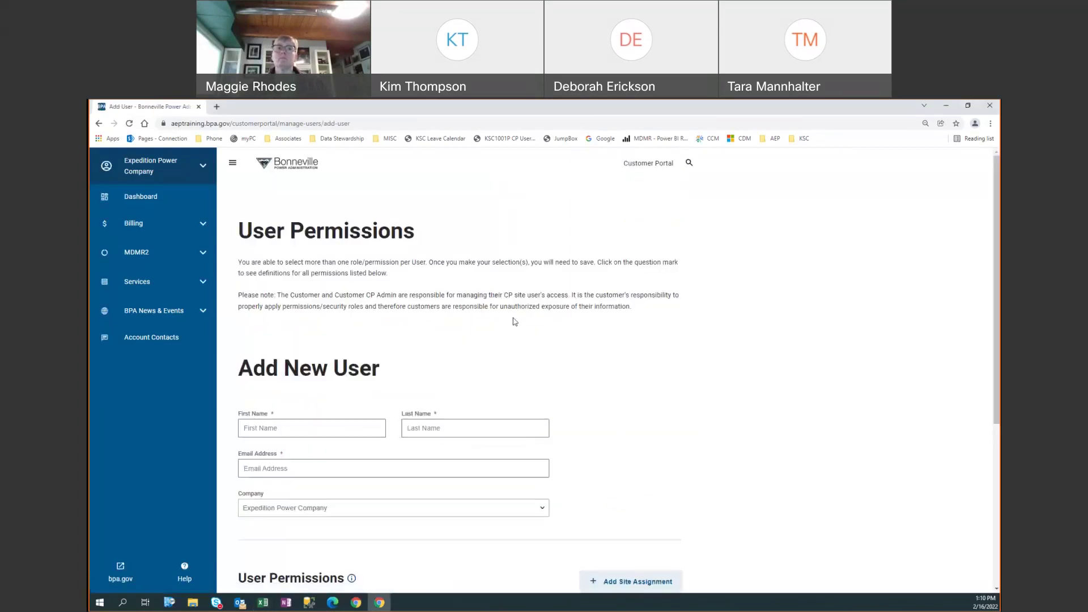
scroll(326, 243, "down", 3)
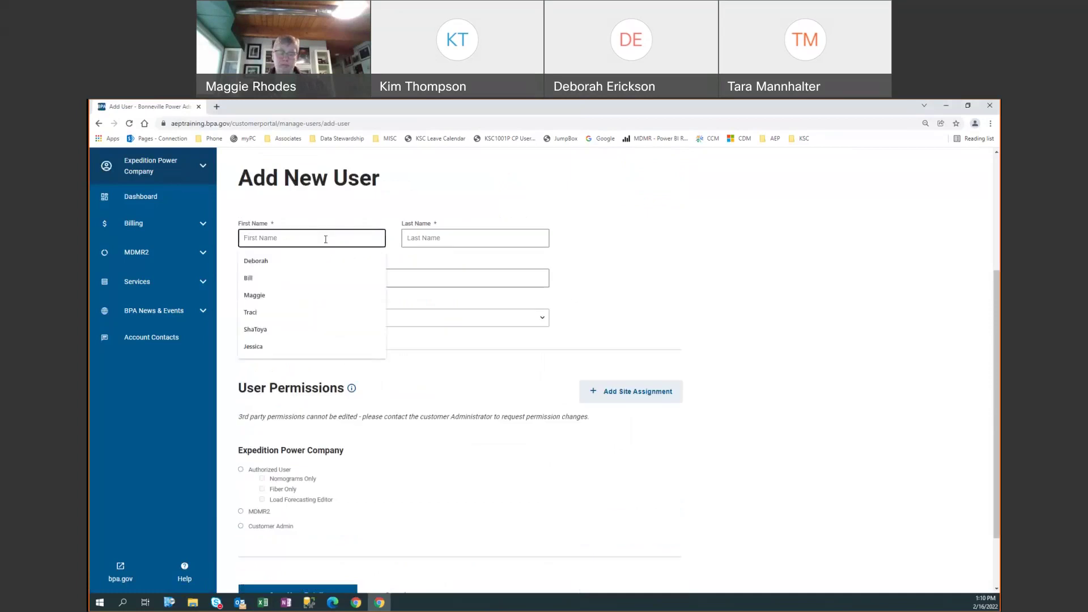
type("Test")
key("Tab")
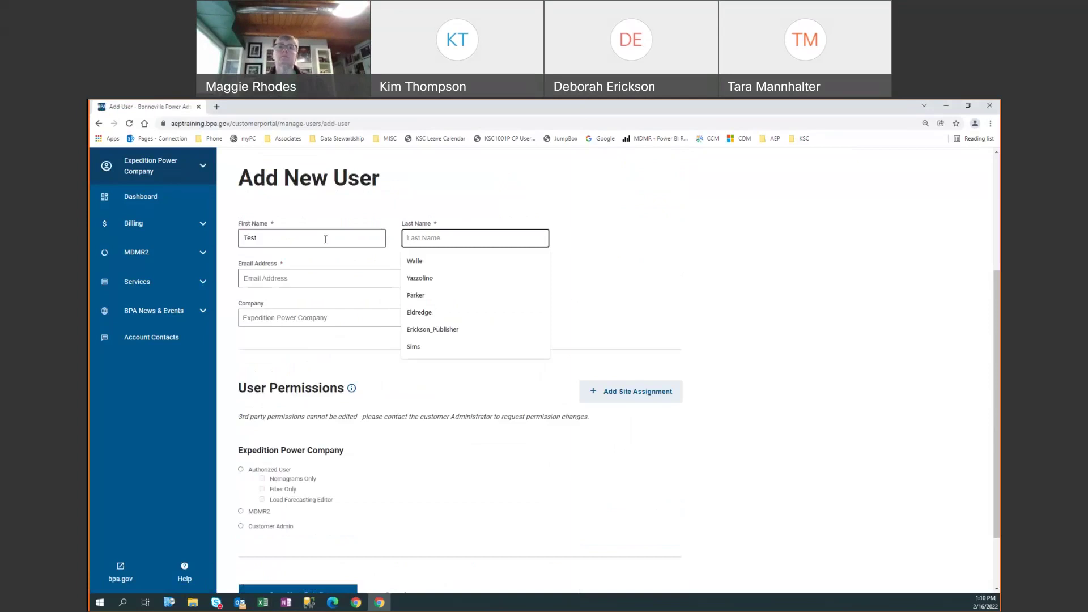
type("Account")
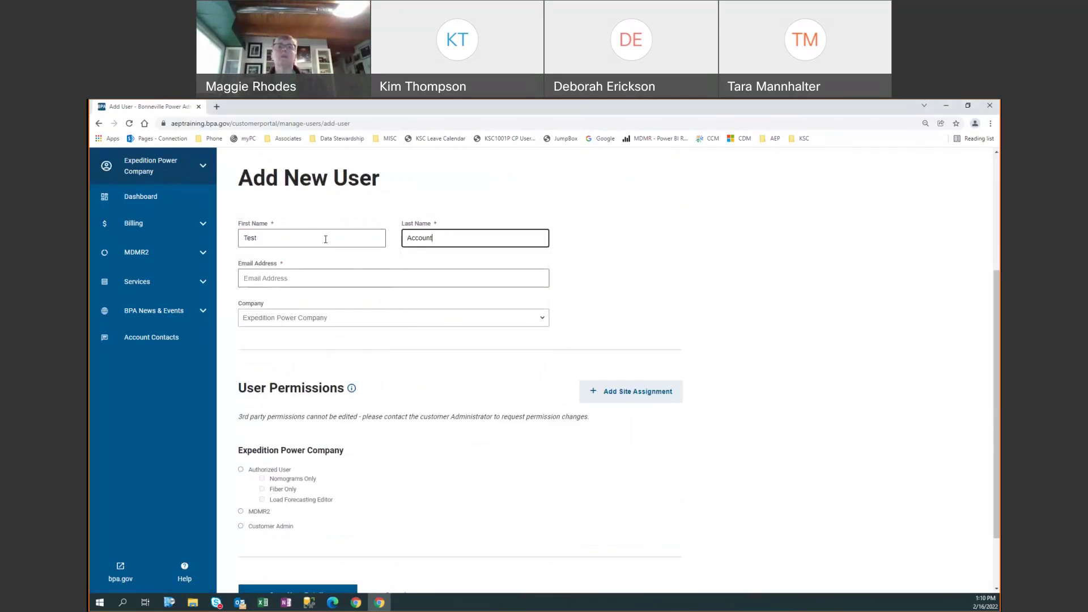
key("Tab")
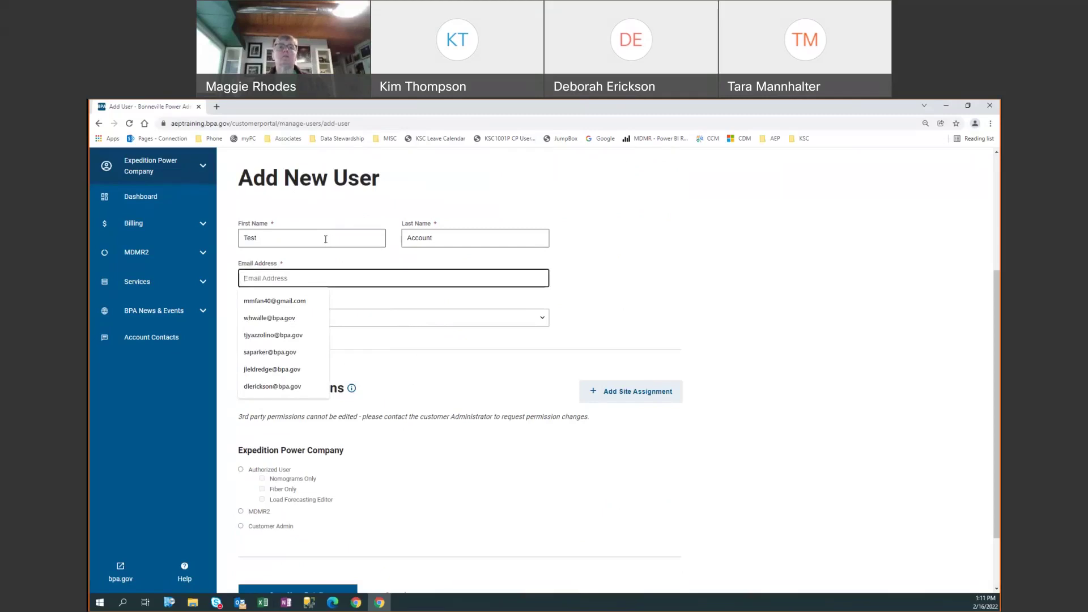
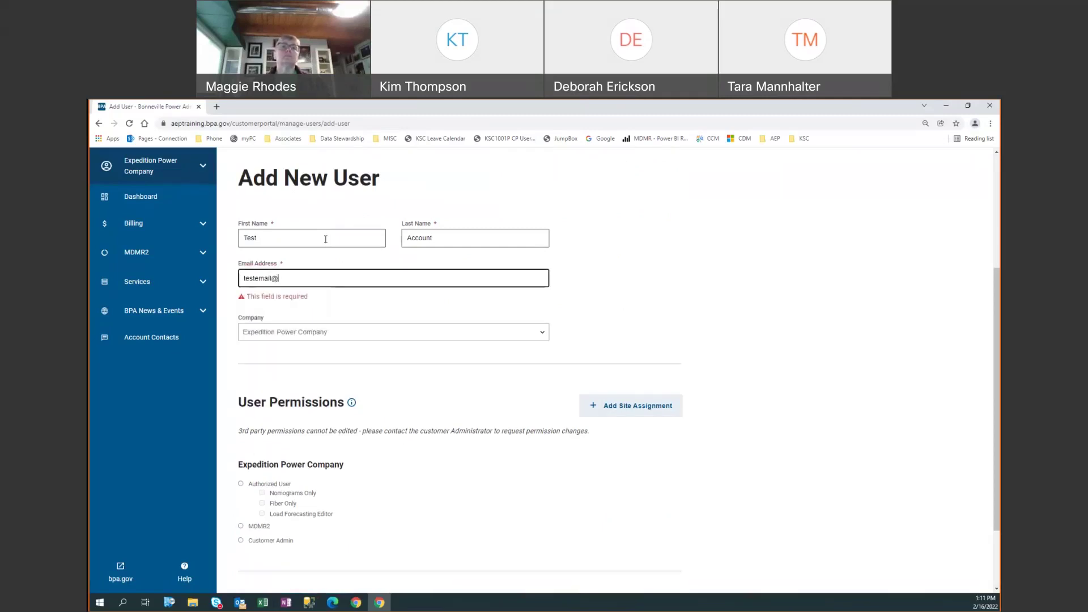
- Enter a test email address and keep Expedition Power Company as the company
key("Tab")
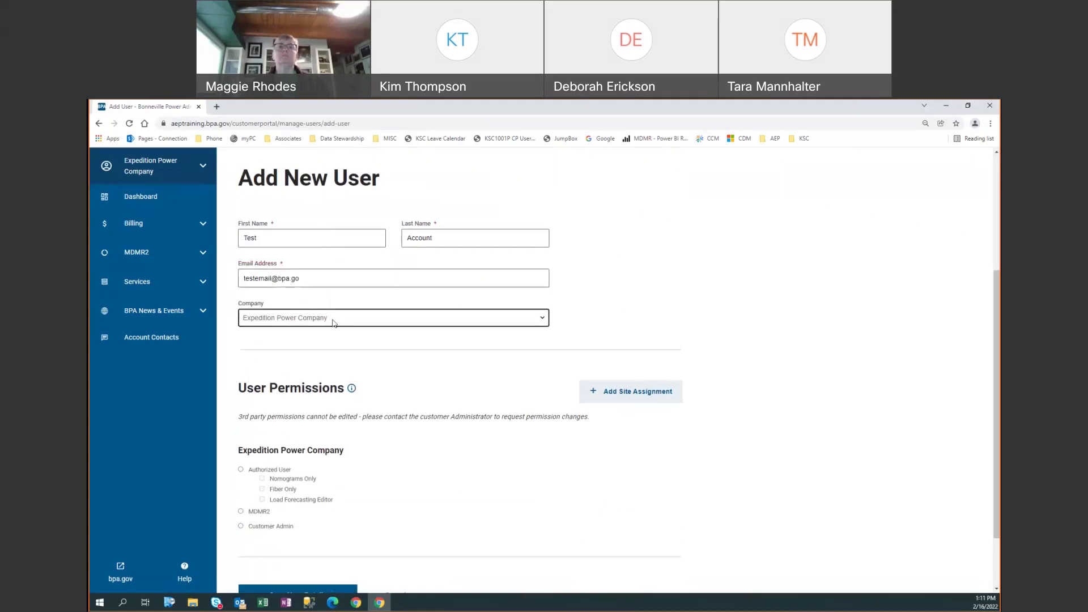
left_click(332, 320)
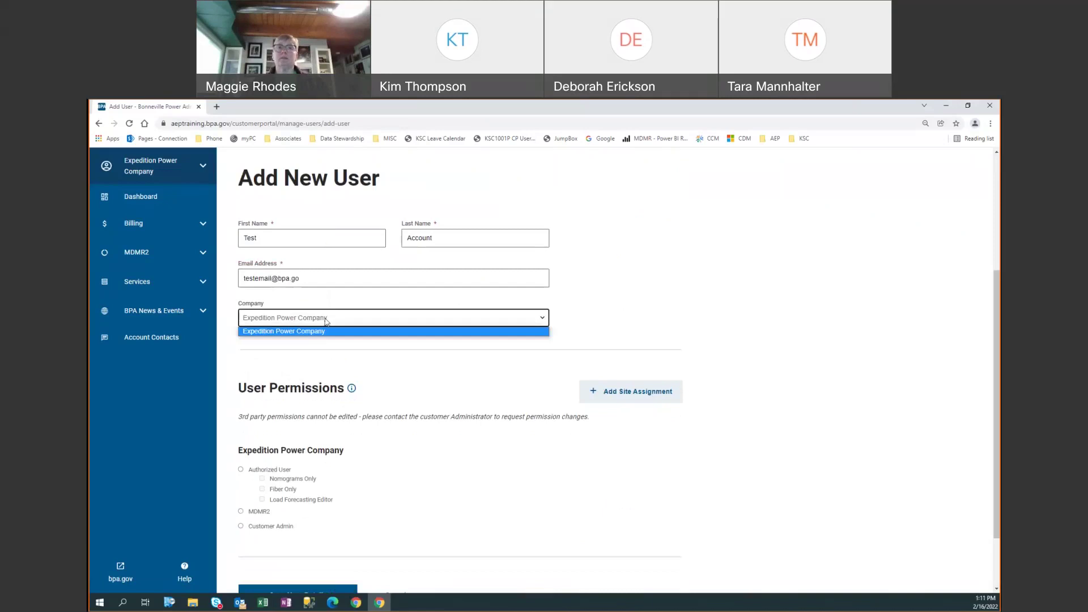
left_click(296, 320)
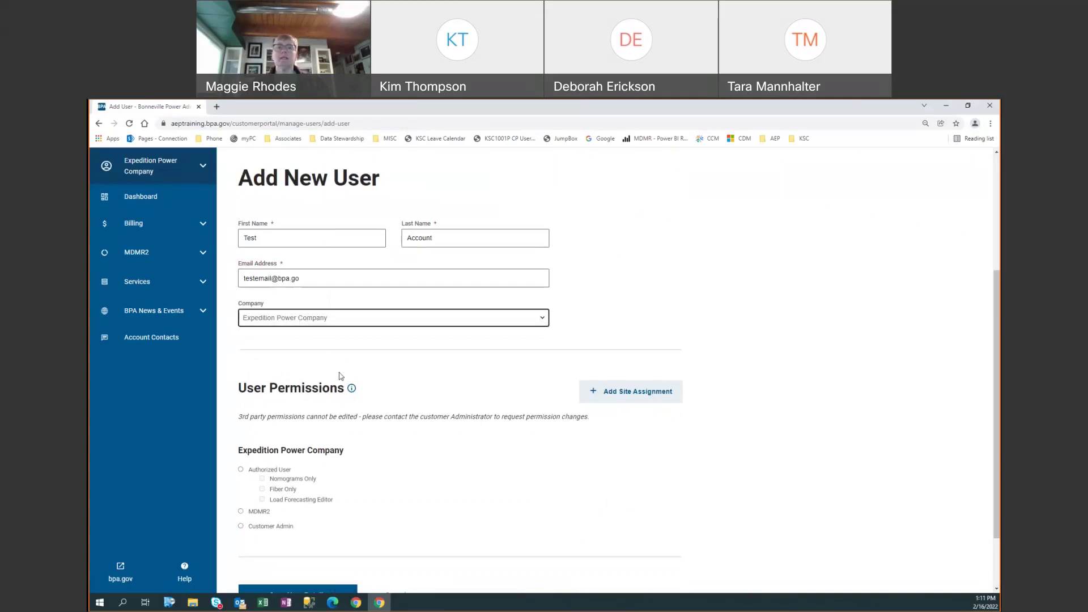
- Expand the Billing and MDMR2 navigation sections, then collapse both again
scroll(340, 377, "down", 1)
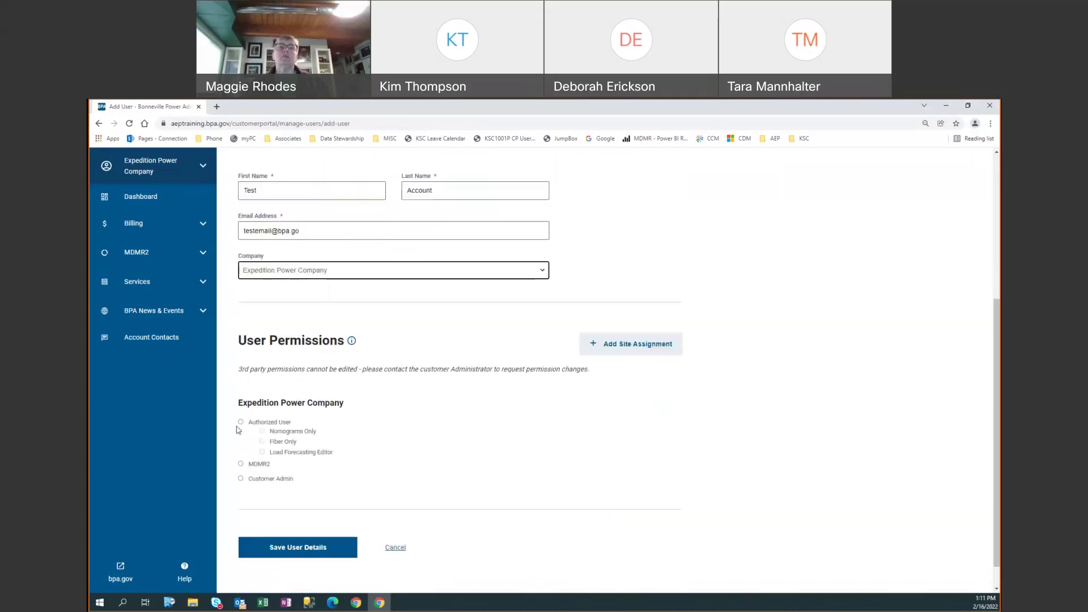
scroll(290, 484, "down", 1)
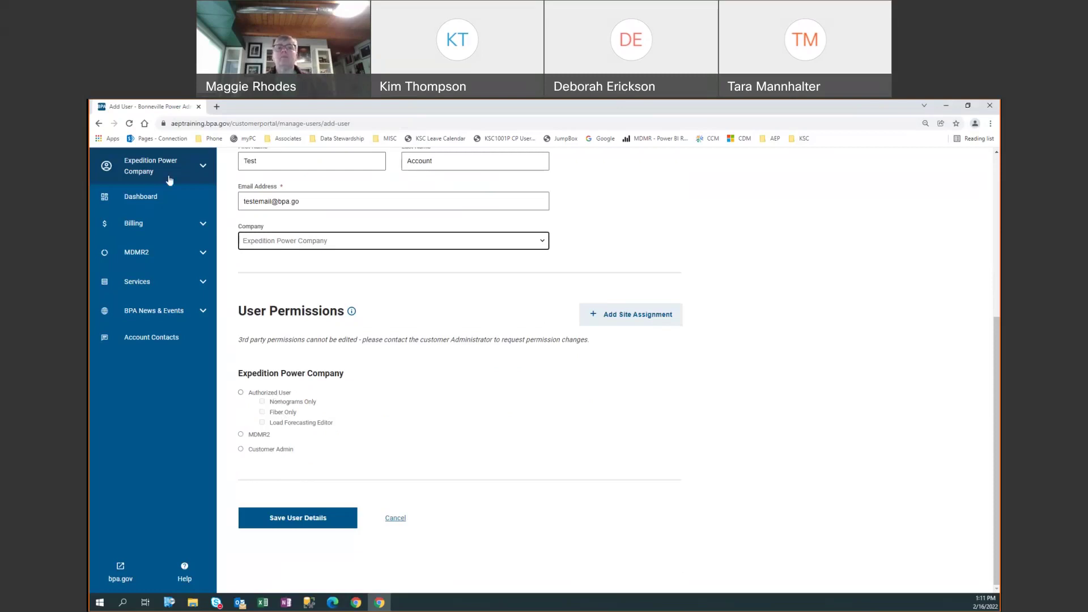
left_click(207, 225)
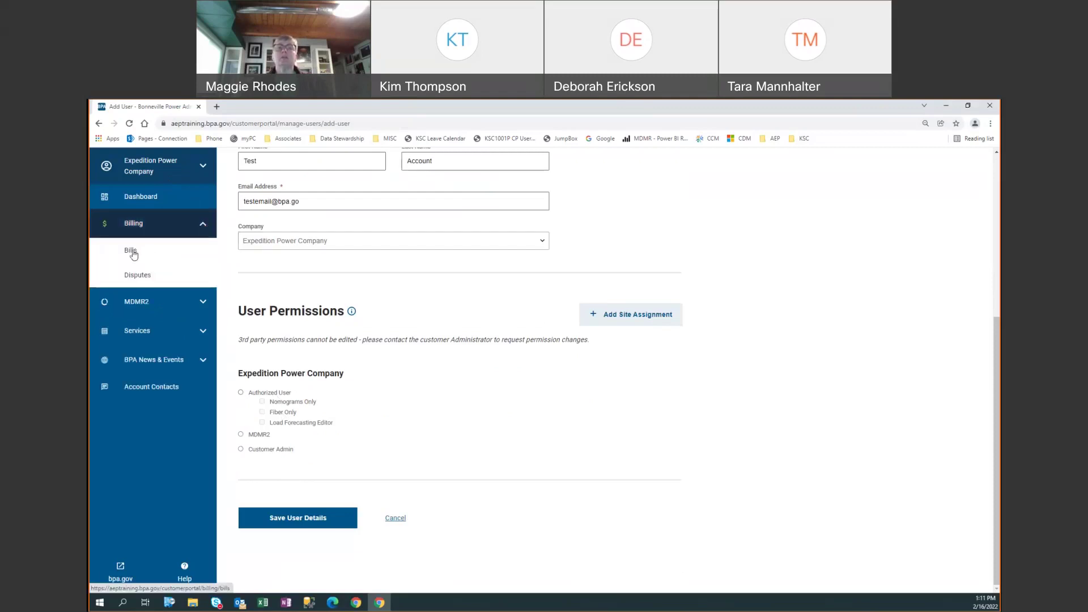
left_click(203, 302)
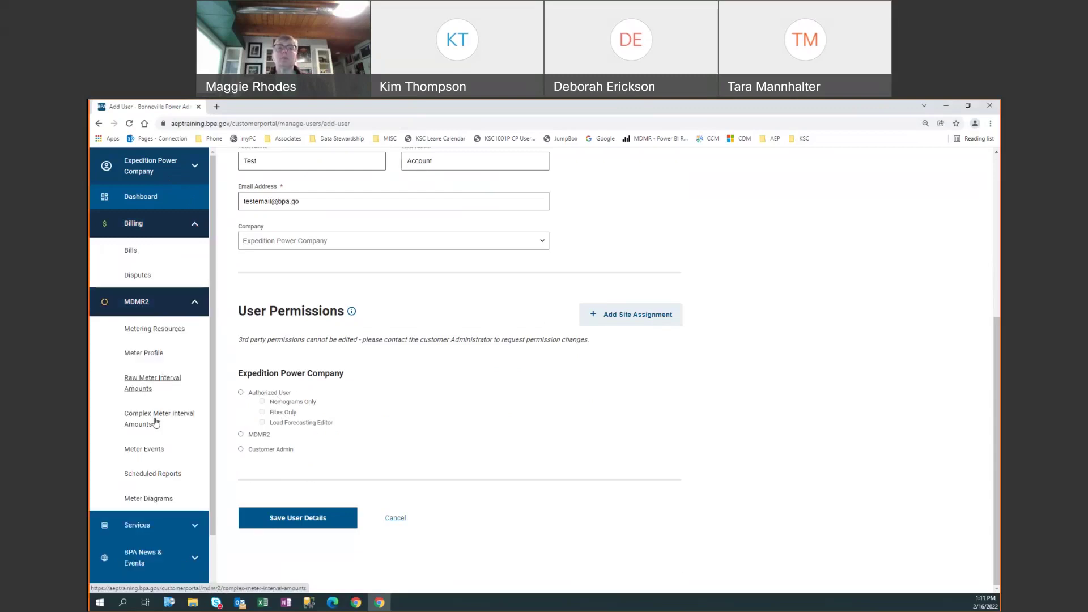
left_click(195, 302)
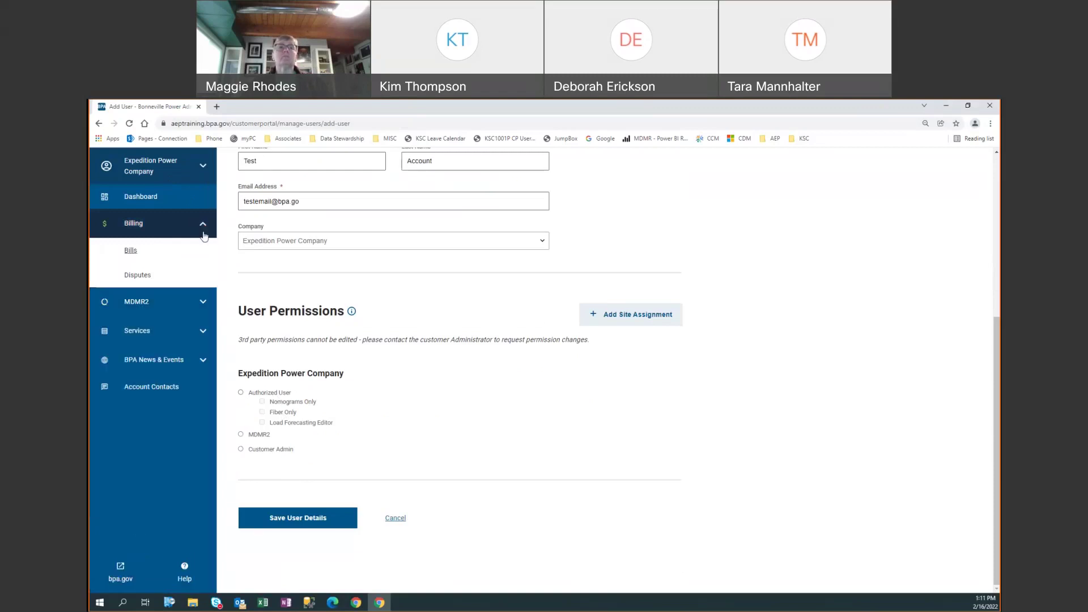
left_click(205, 228)
- Expand Services to view its Forecasting pages, then collapse Services again
left_click(202, 282)
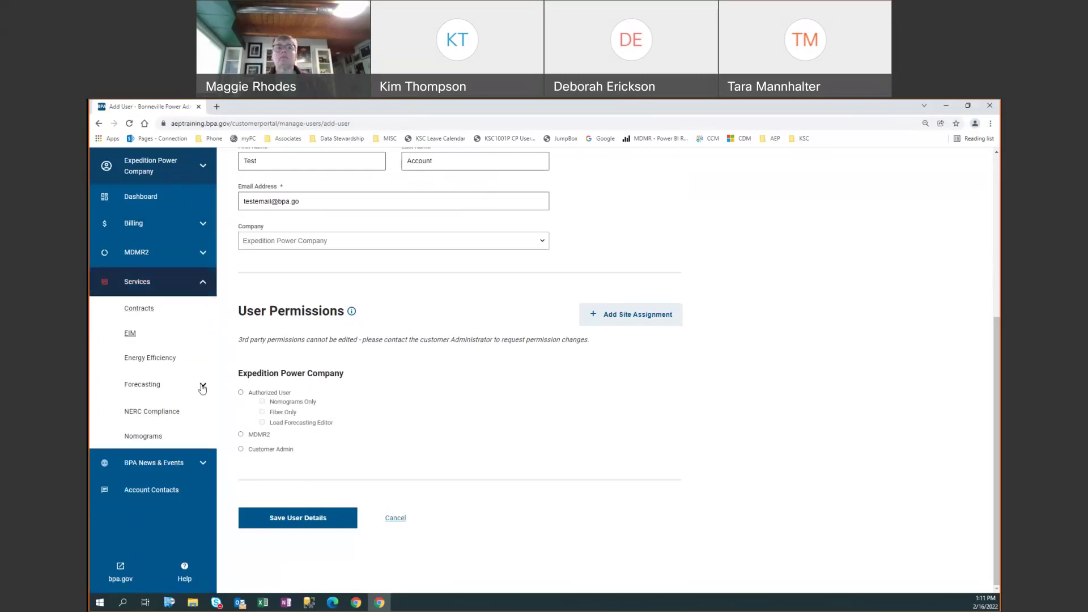
left_click(202, 386)
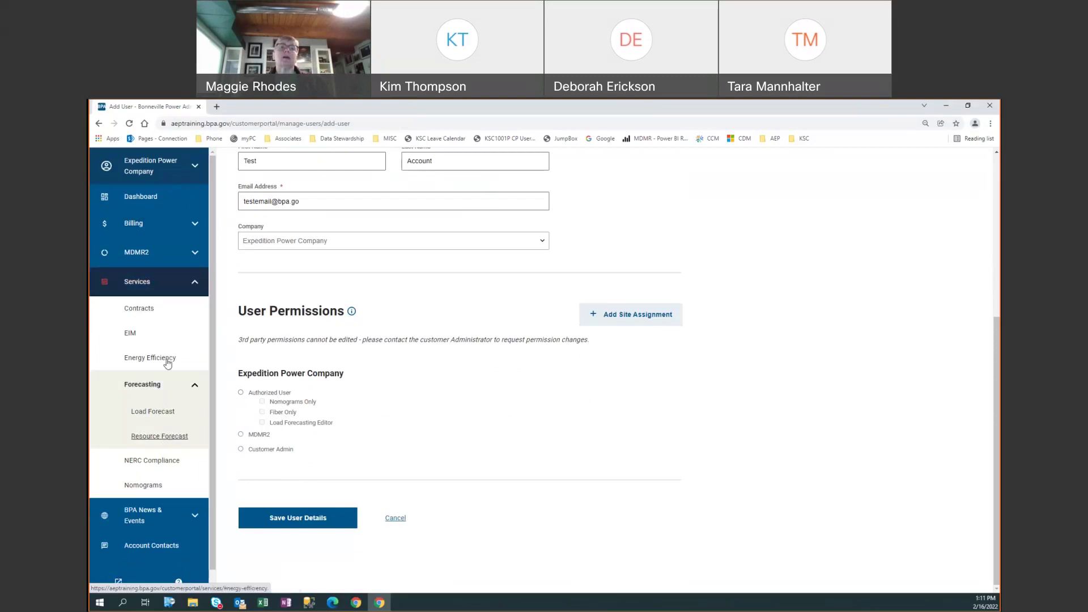
left_click(195, 283)
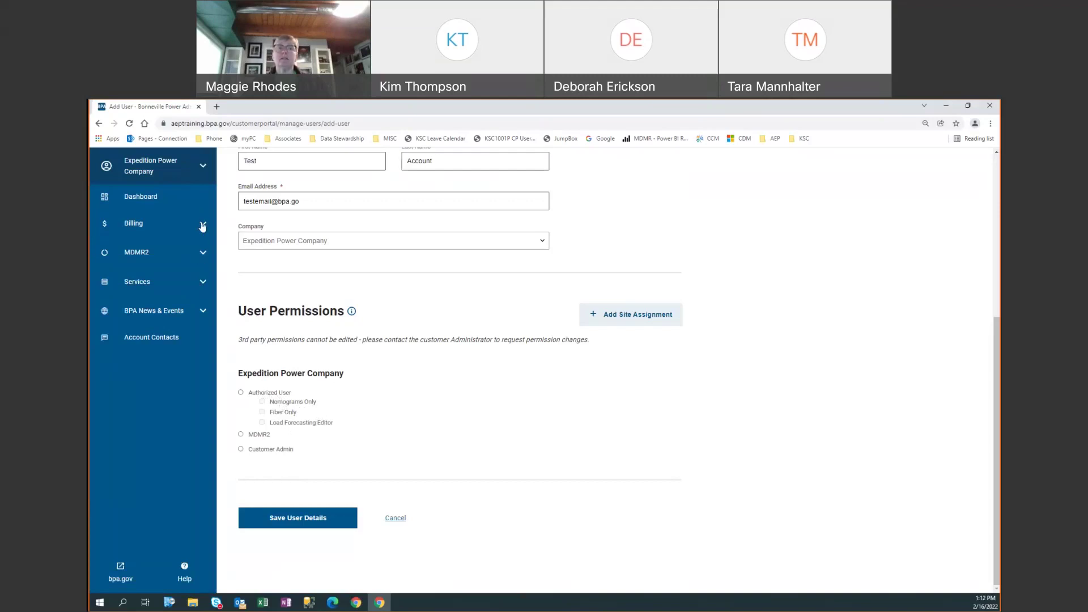
- Expand the Services section to list Contracts through Nomograms
left_click(203, 283)
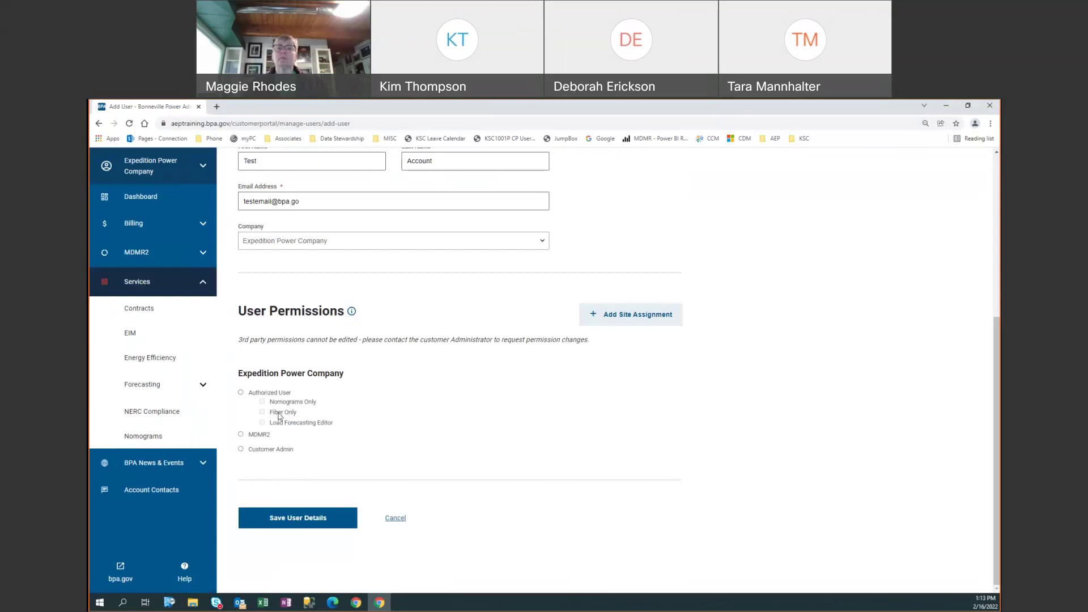
- Make the new user an Authorized User with Fiber Only and Load Forecasting Editor, Nomograms Only unchecked
left_click(241, 393)
left_click(262, 412)
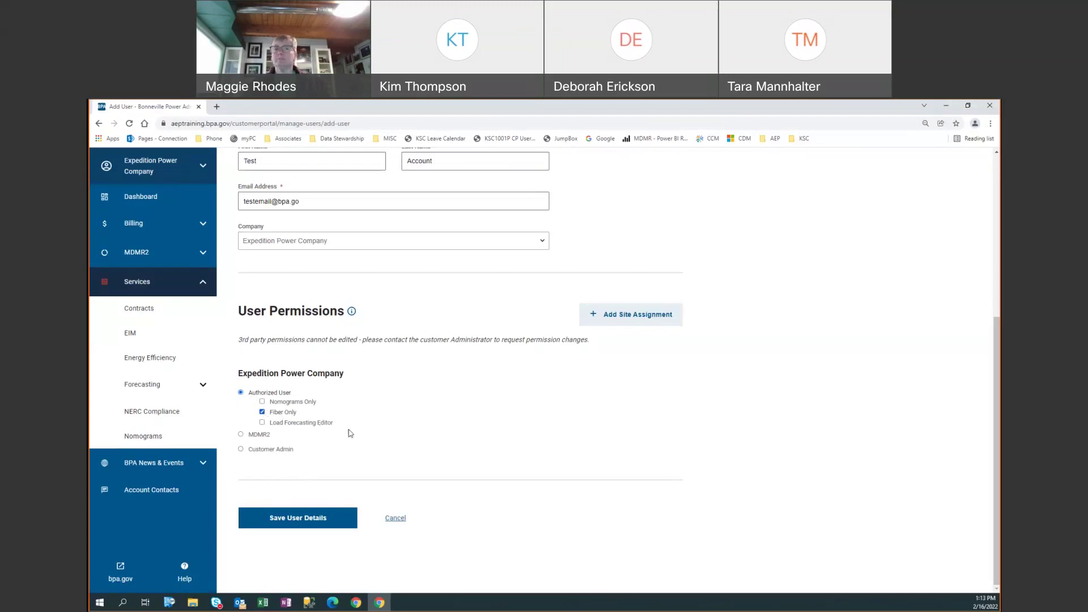
left_click(262, 402)
left_click(262, 423)
left_click(262, 402)
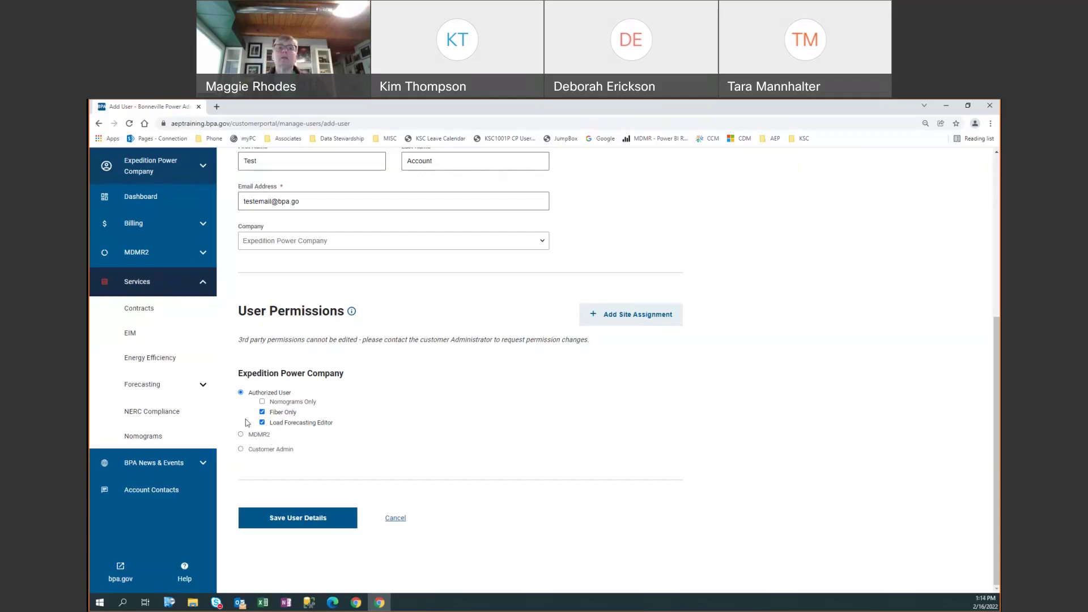
left_click(204, 283)
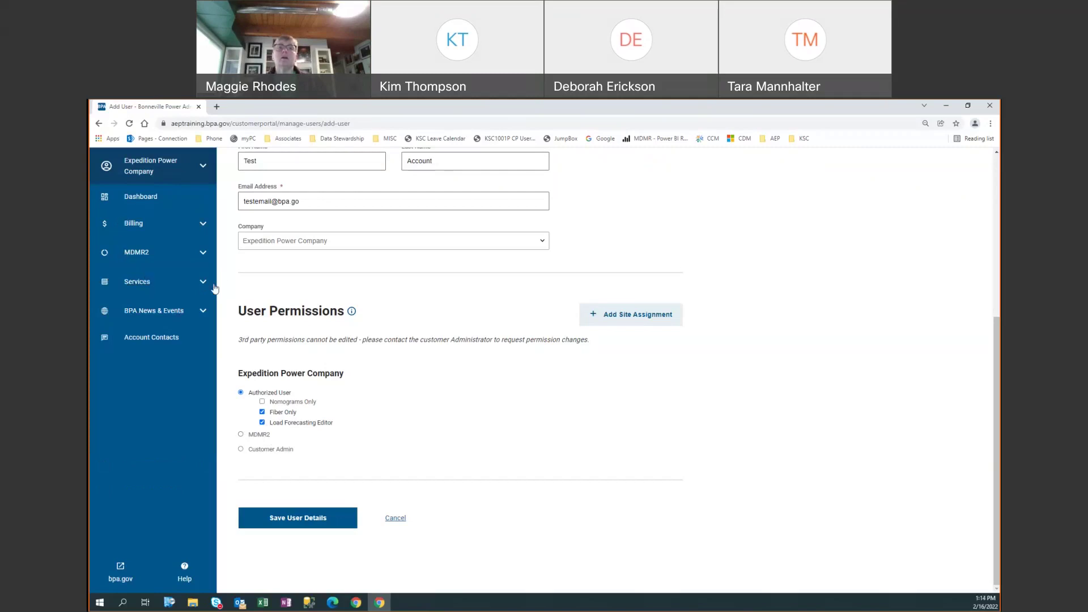
left_click(204, 254)
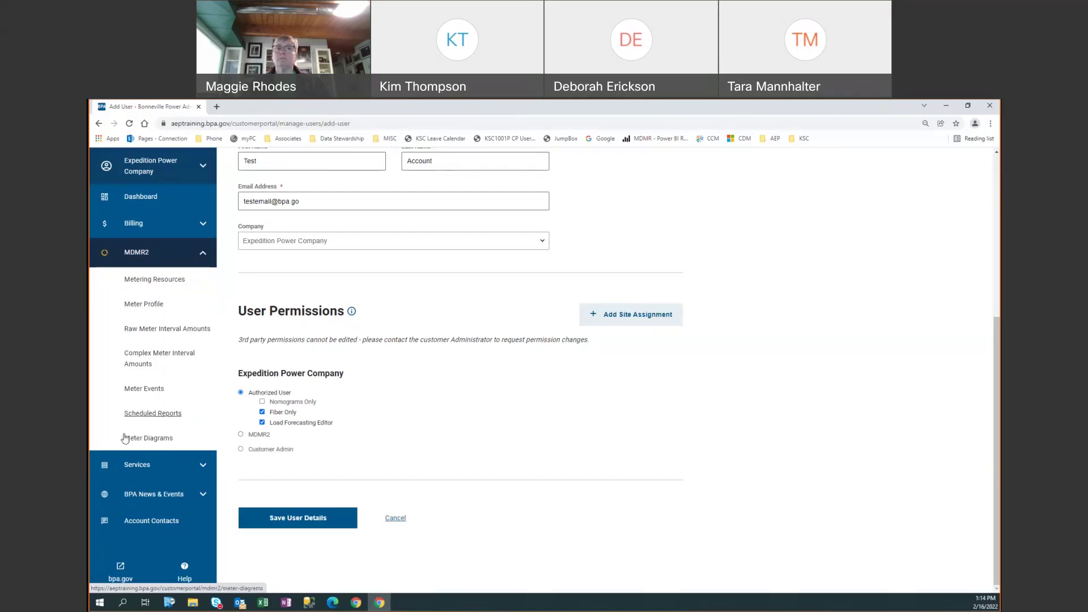
left_click(201, 257)
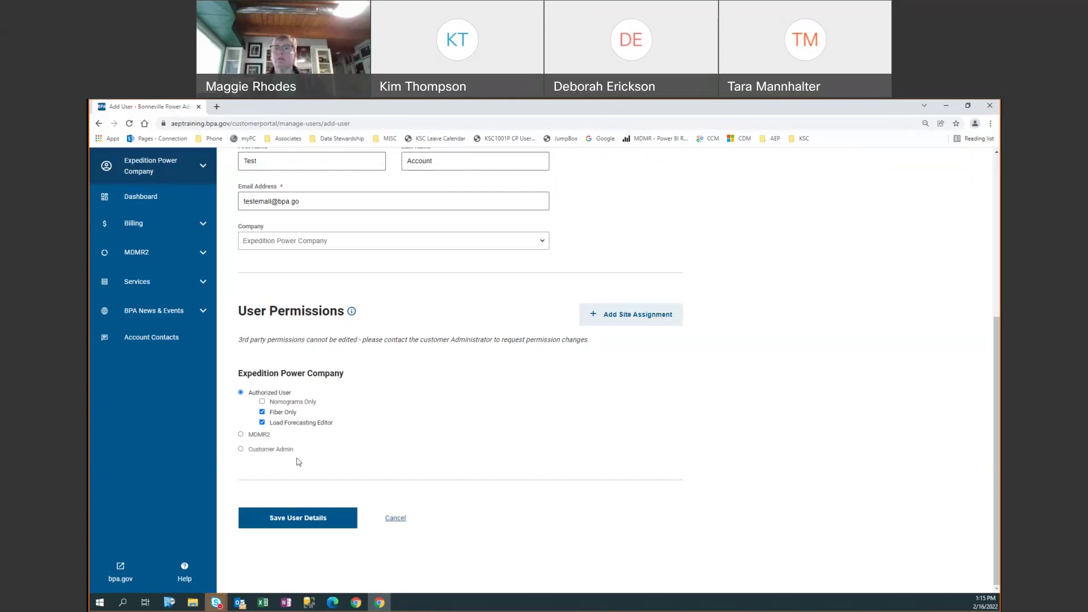
- Review the new-user form and submit it with Save User Details
scroll(357, 451, "up", 2)
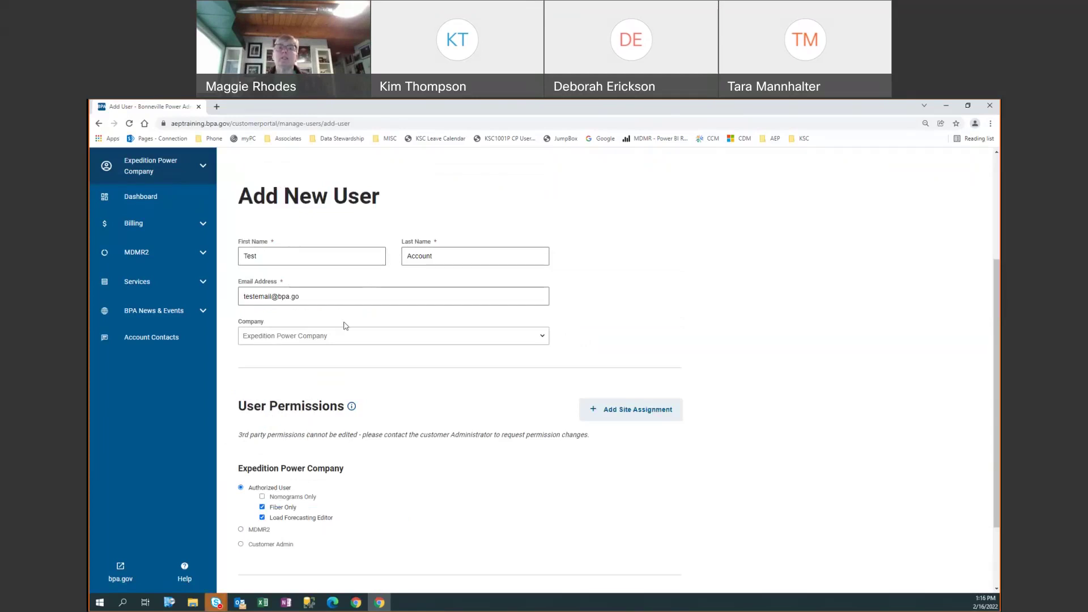
scroll(340, 323, "down", 2)
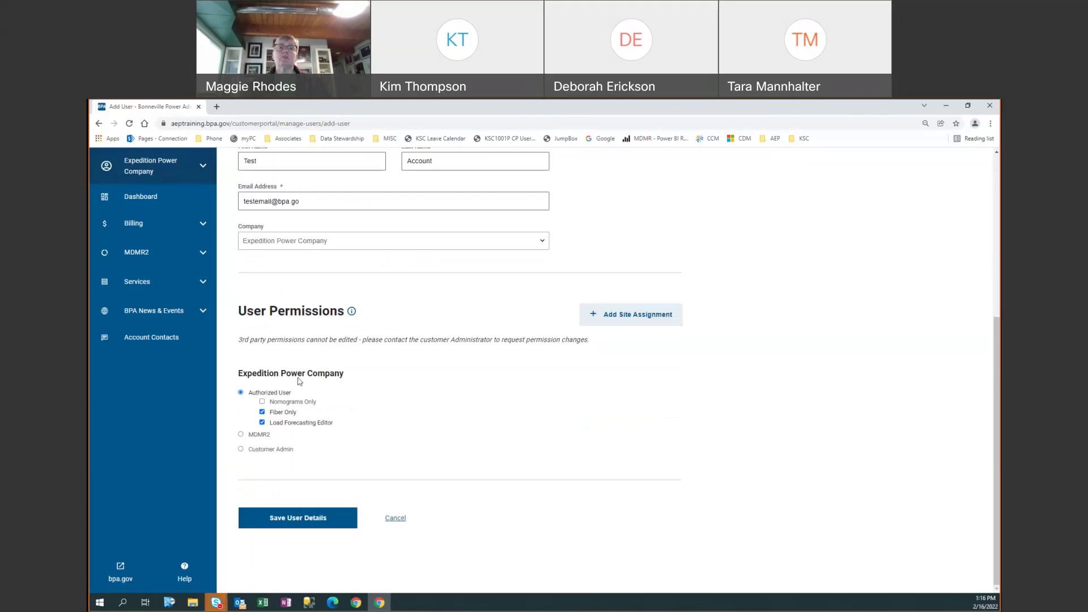
left_click(290, 520)
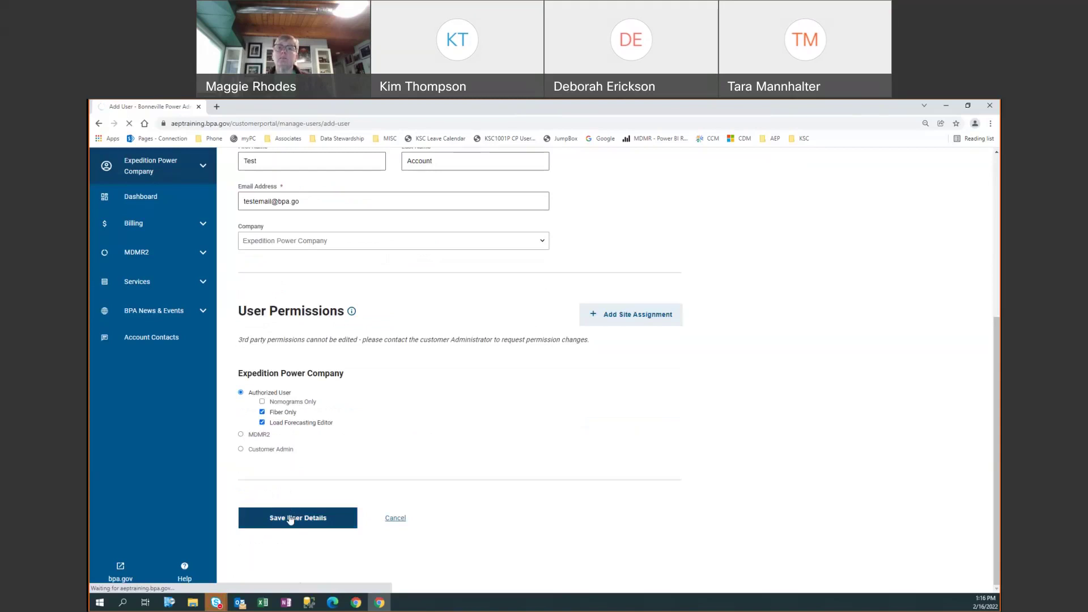
- Review the All Users table's seven active users, including the new Test Account, and the Status legend
scroll(358, 456, "down", 3)
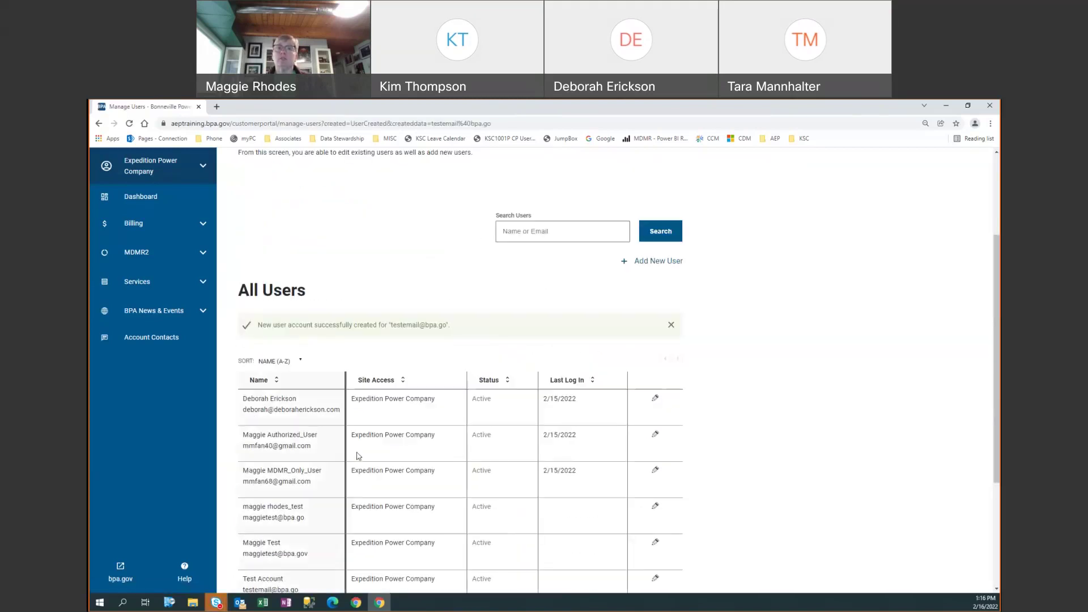
scroll(359, 456, "down", 2)
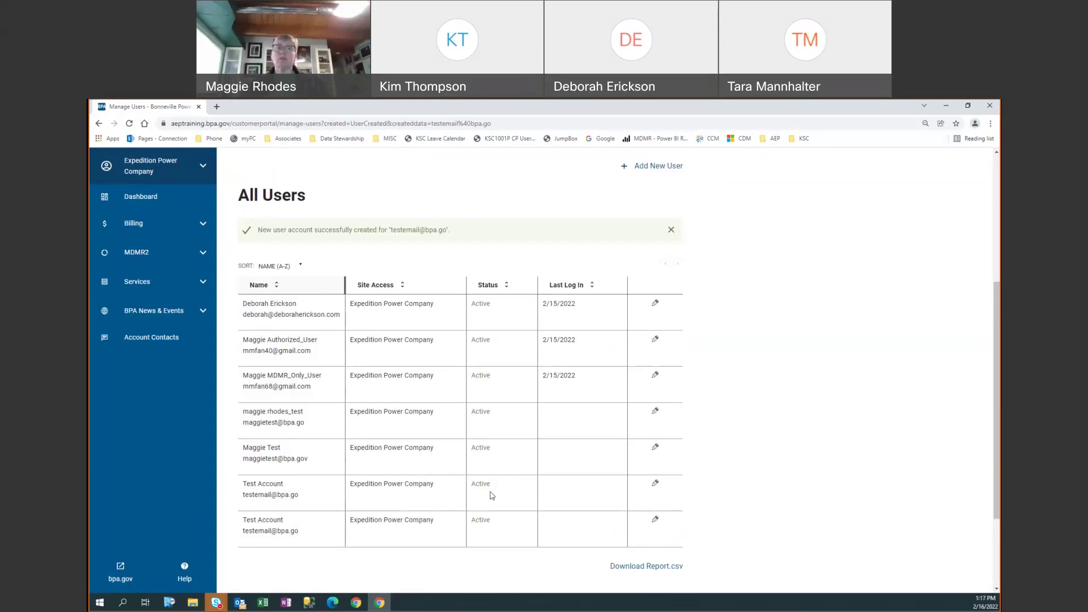
scroll(492, 496, "down", 2)
scroll(492, 487, "down", 1)
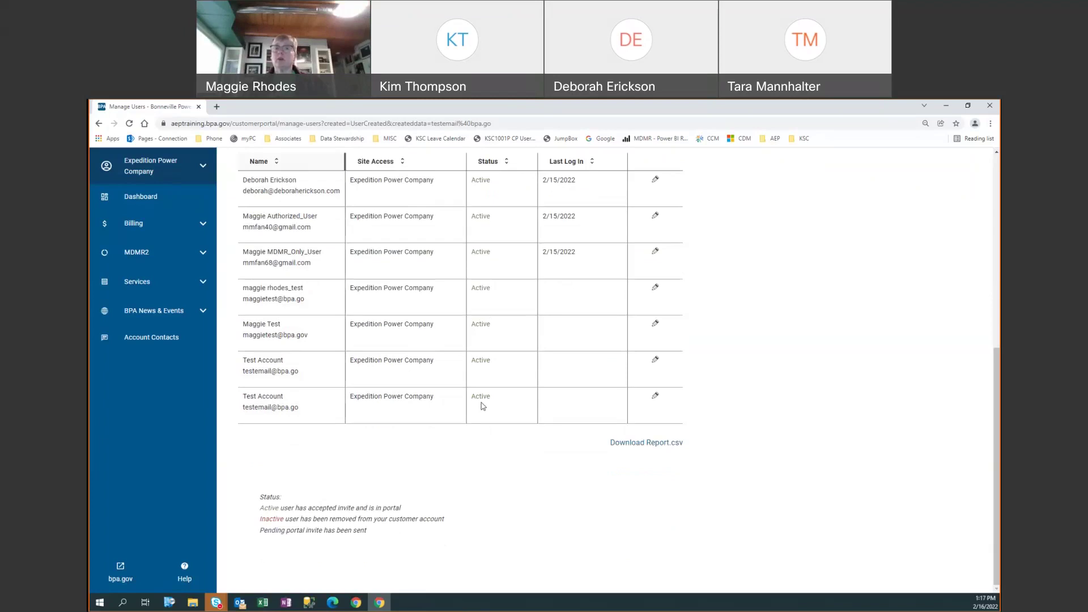
scroll(382, 306, "up", 2)
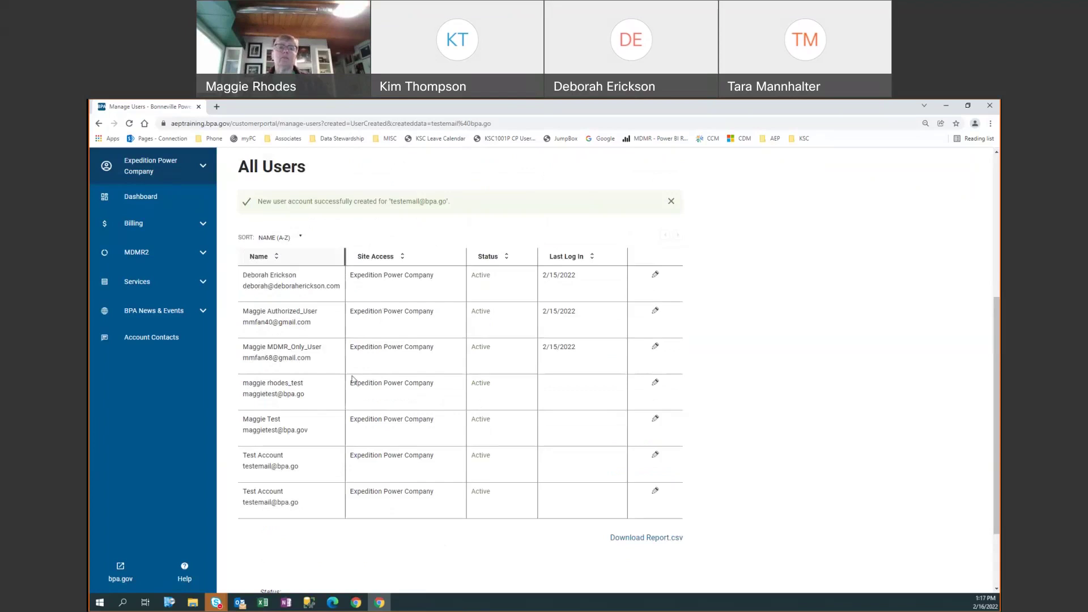
triple_click(266, 384)
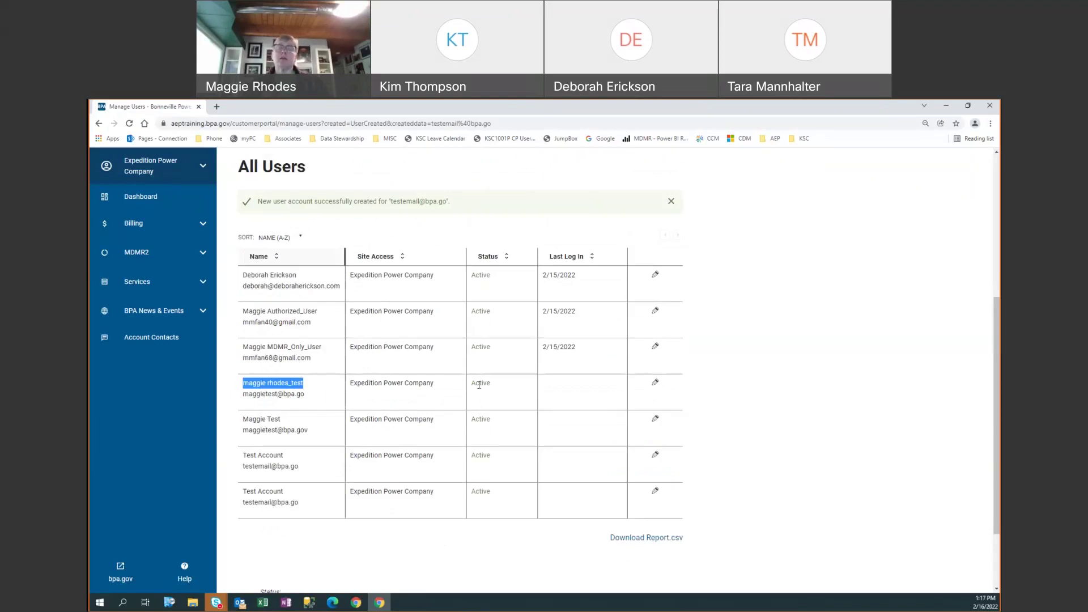
left_click(479, 385)
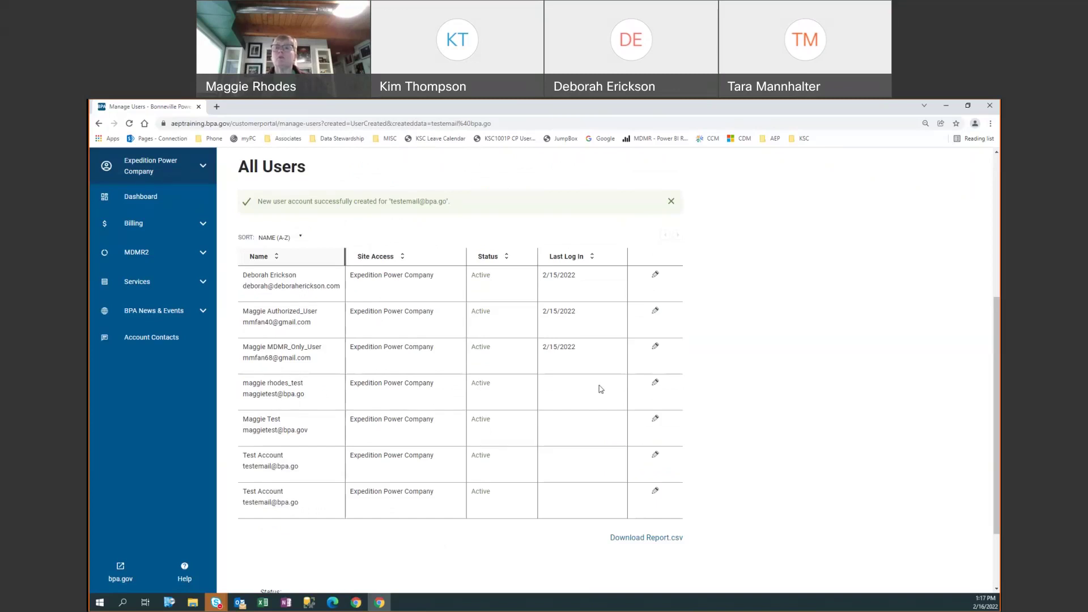
- Edit the fourth user's record and begin inactivating that user
left_click(656, 387)
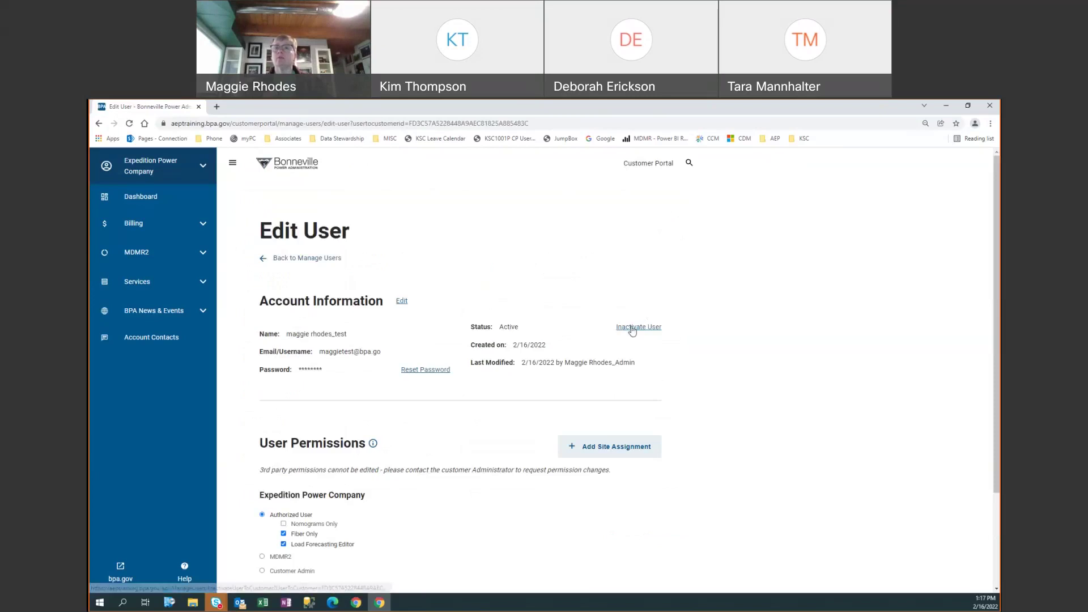
left_click(633, 331)
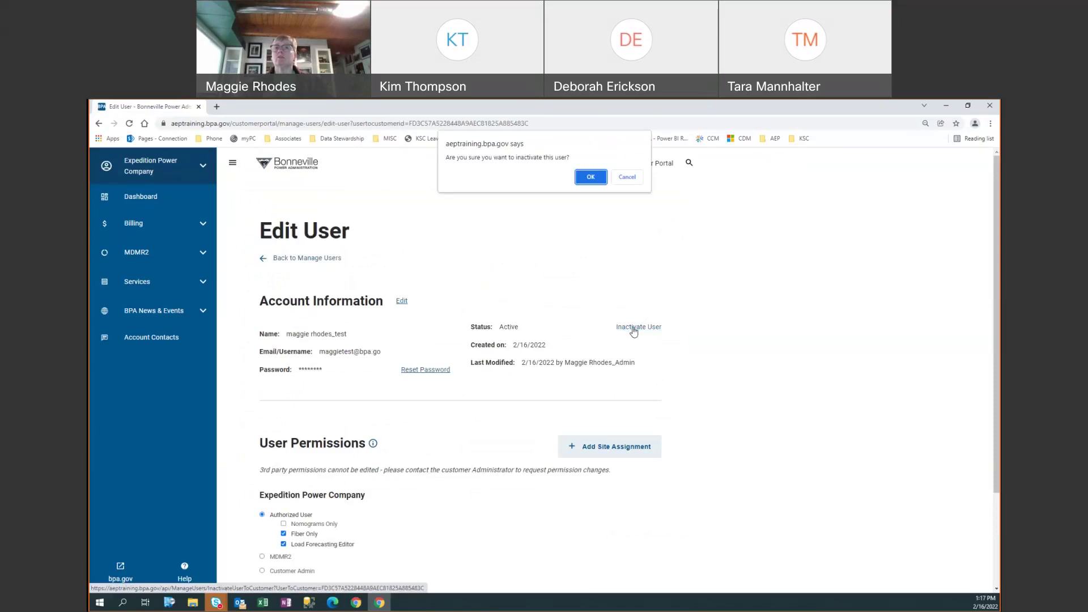
- Confirm inactivating the test user, then go back to the Manage Users list
left_click(595, 182)
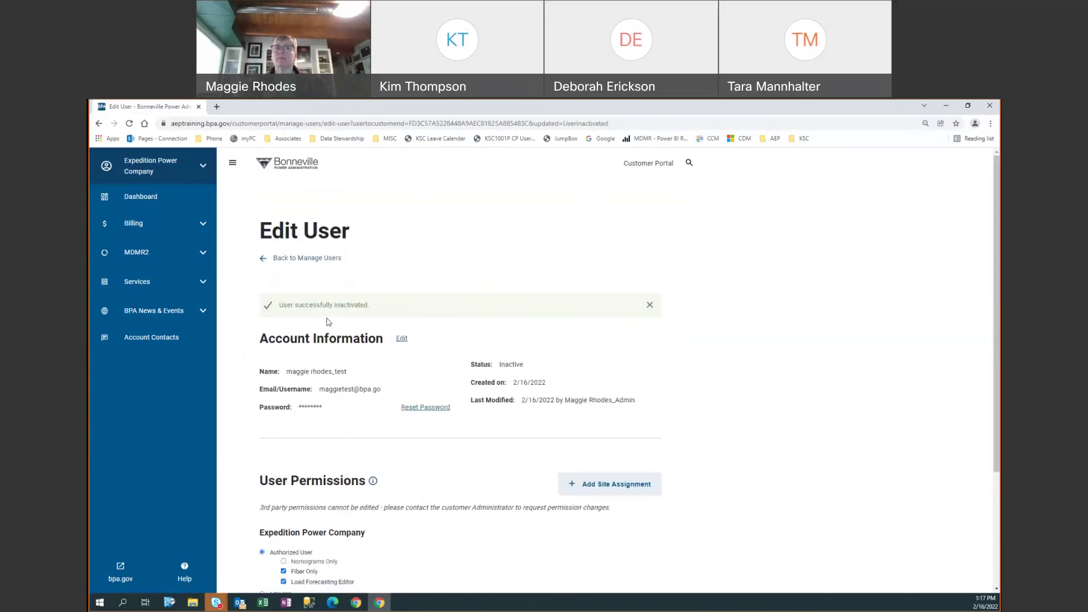
left_click(310, 259)
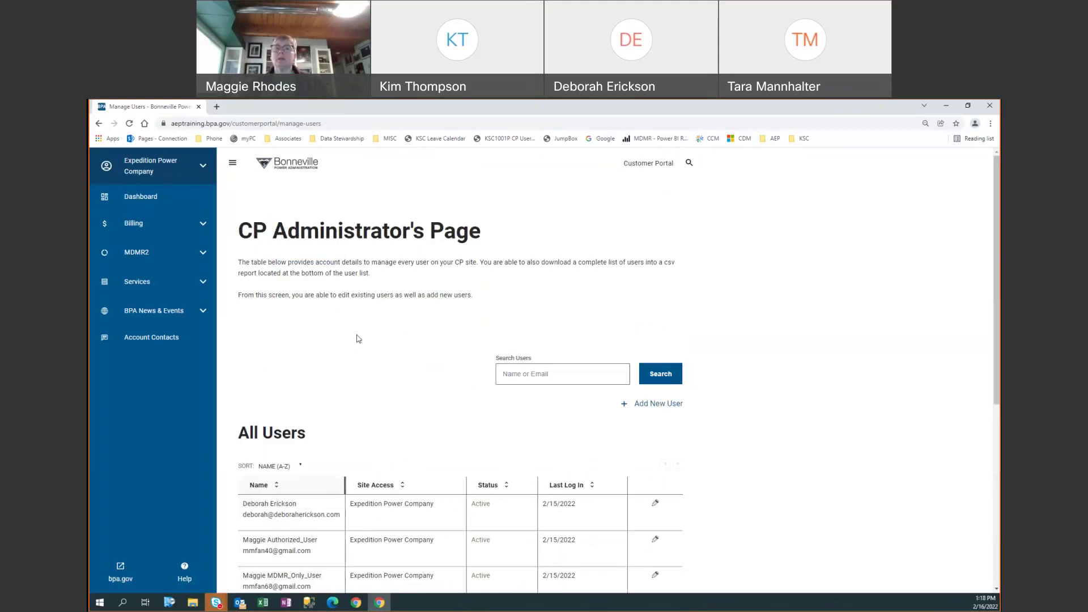
- Scroll down the All Users table and review the Status legend, including Pending
scroll(358, 338, "down", 3)
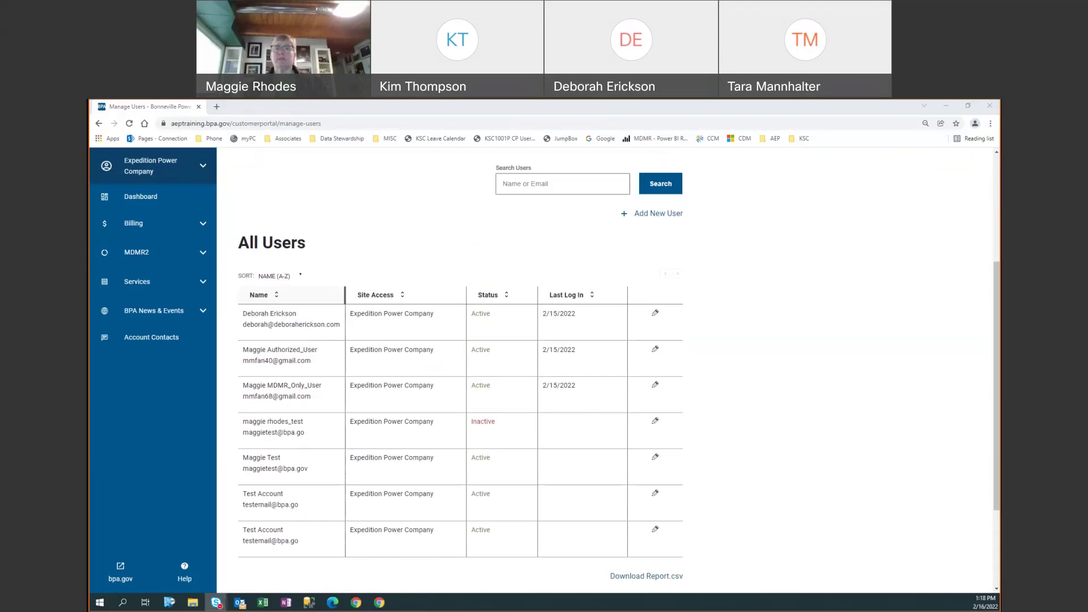
left_click(731, 510)
scroll(731, 510, "down", 2)
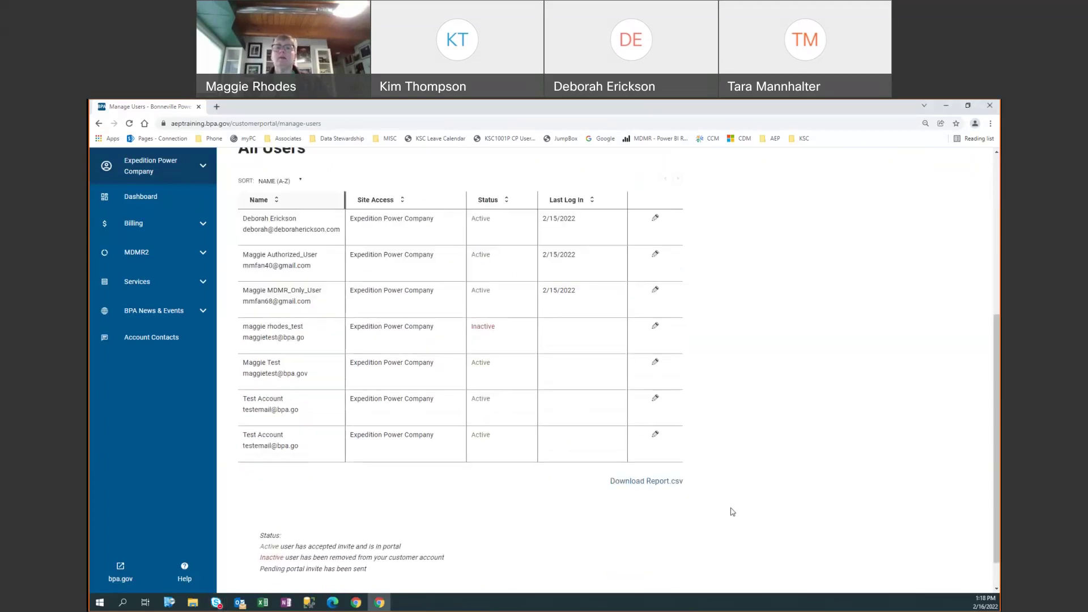
scroll(732, 512, "up", 1)
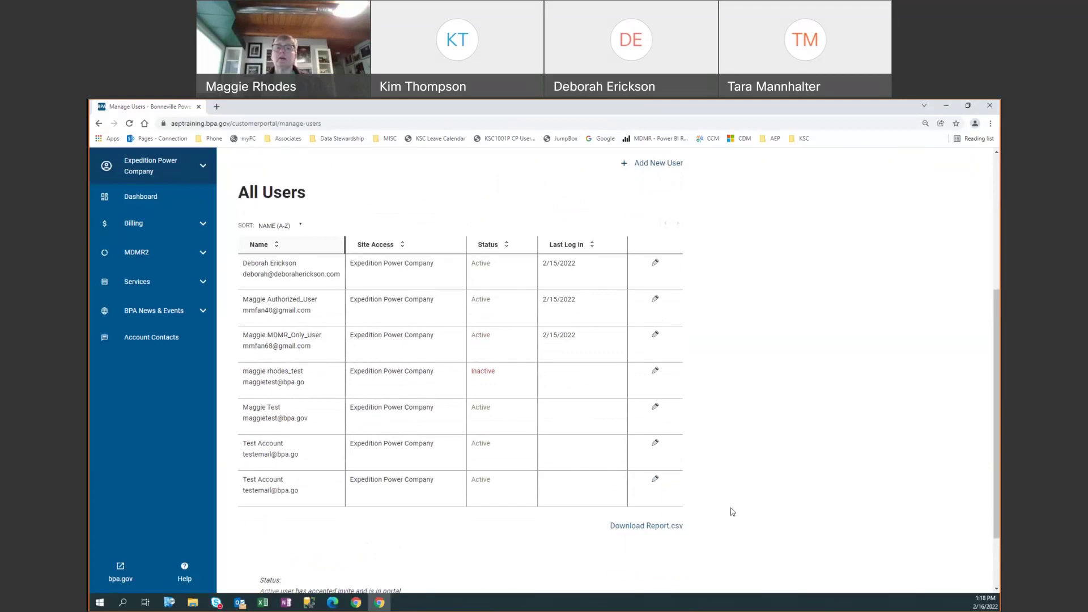
scroll(365, 573, "down", 2)
left_click_drag(261, 499, 369, 536)
left_click(272, 527)
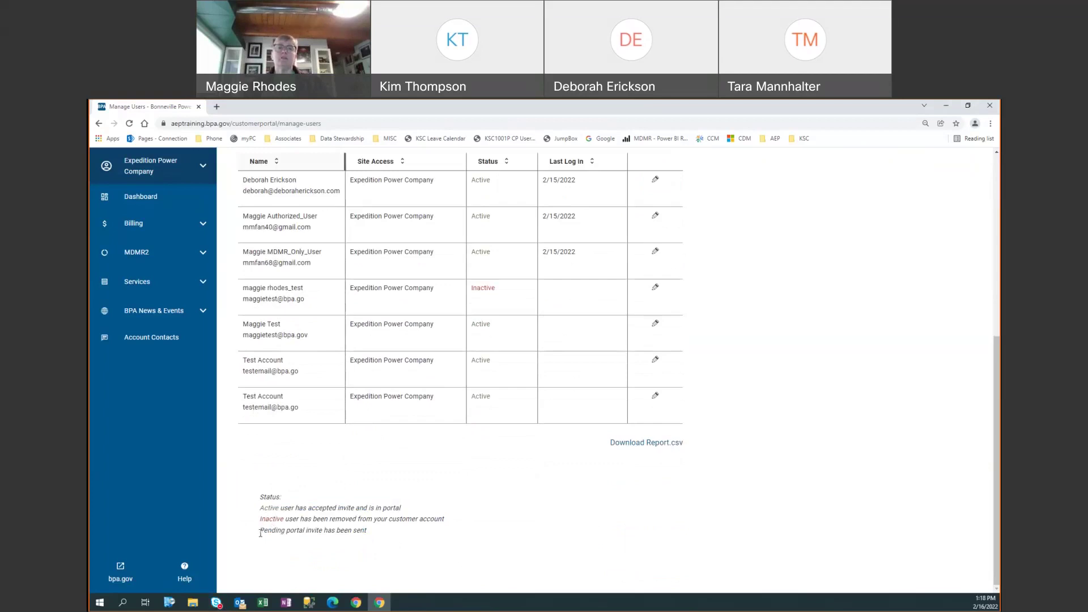
double_click(262, 533)
left_click(347, 548)
- Open the edit page for the test user now listed as Inactive
scroll(429, 452, "up", 1)
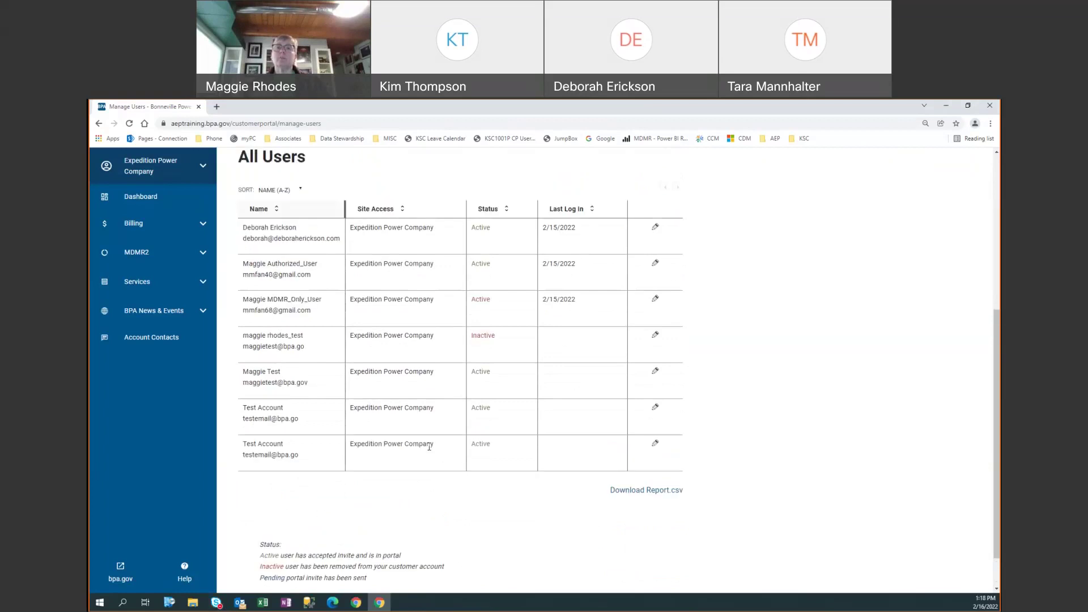
scroll(472, 363, "up", 1)
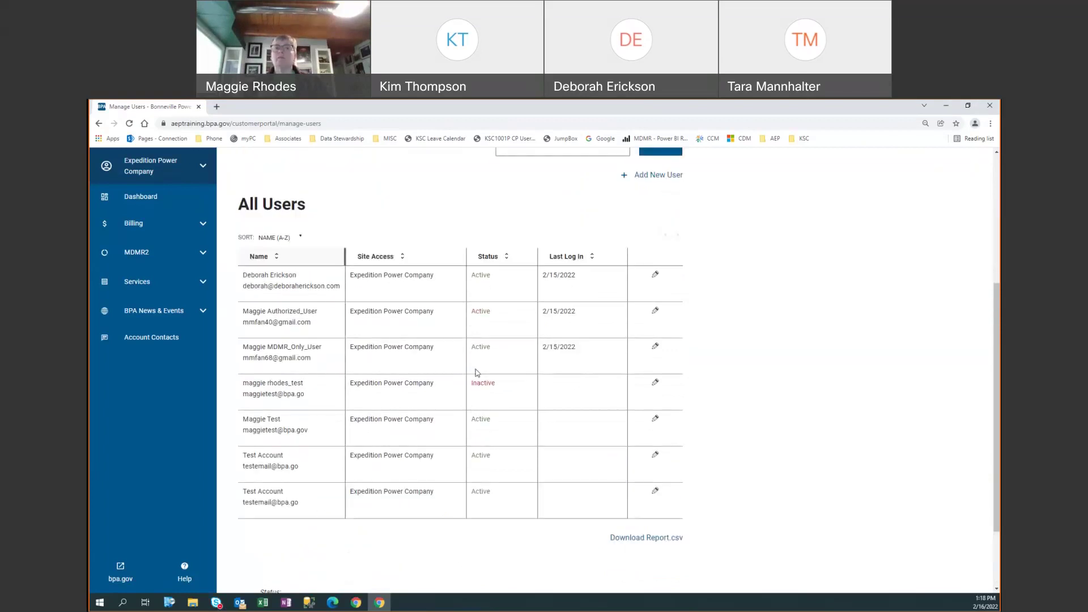
left_click_drag(243, 384, 304, 387)
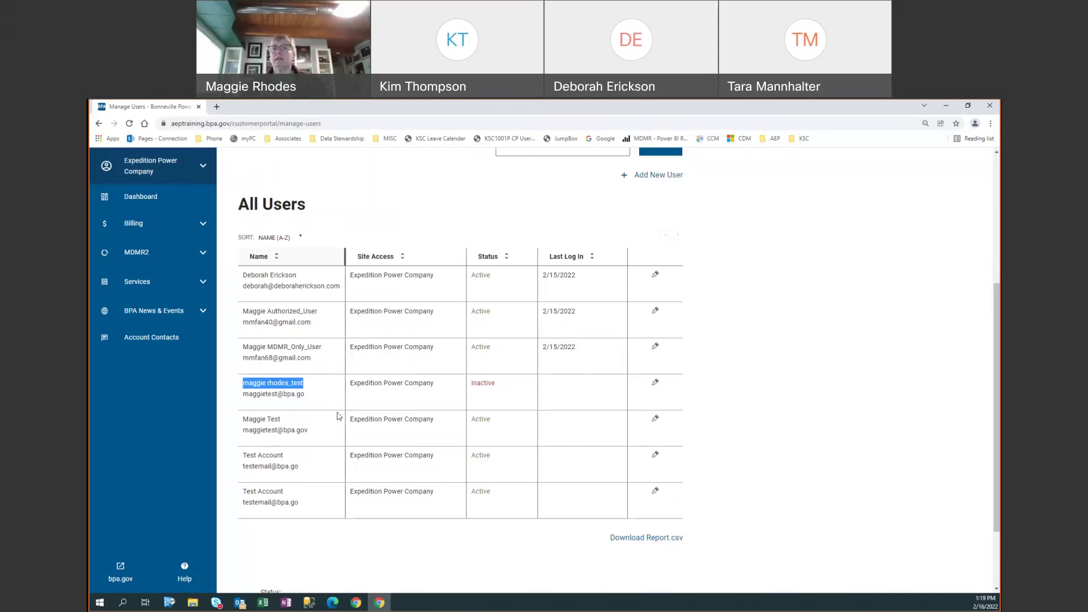
left_click(339, 417)
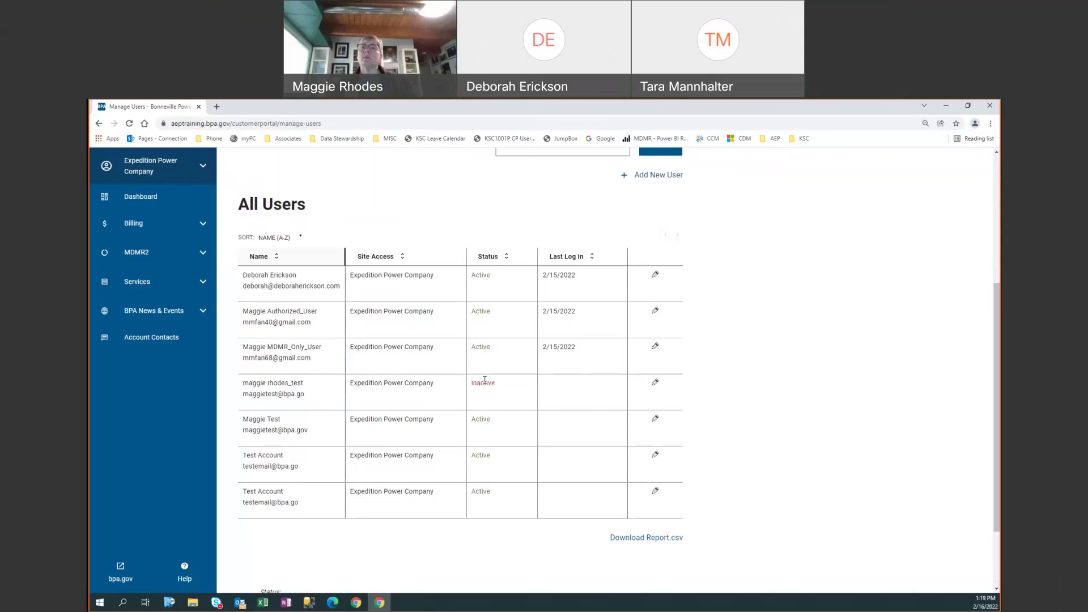
left_click(656, 383)
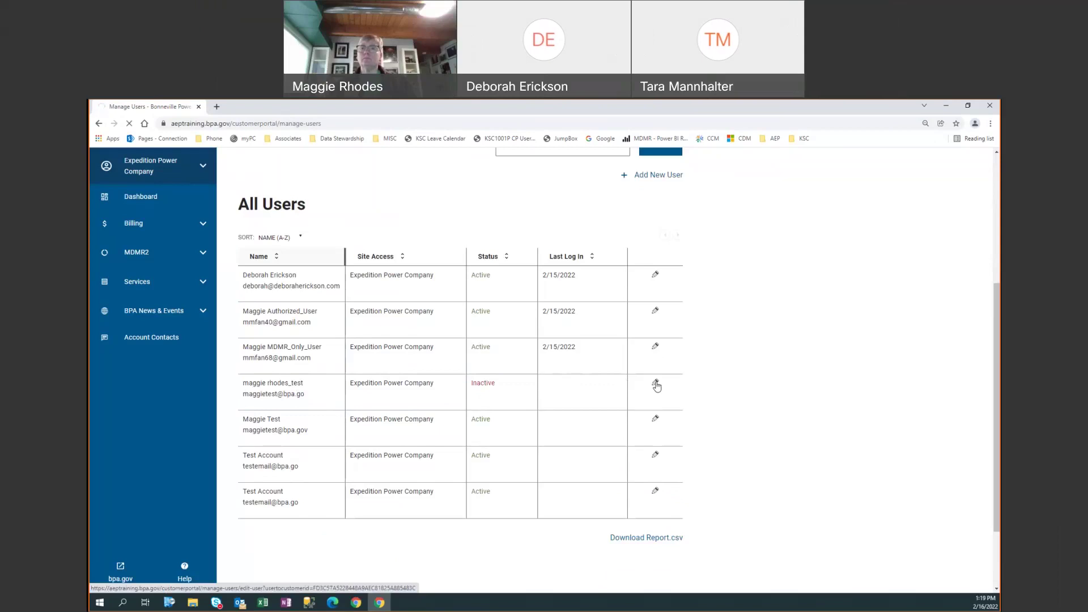
- Remove the Fiber Only and Load Forecasting Editor permissions, then save and approve the test user
scroll(491, 395, "down", 3)
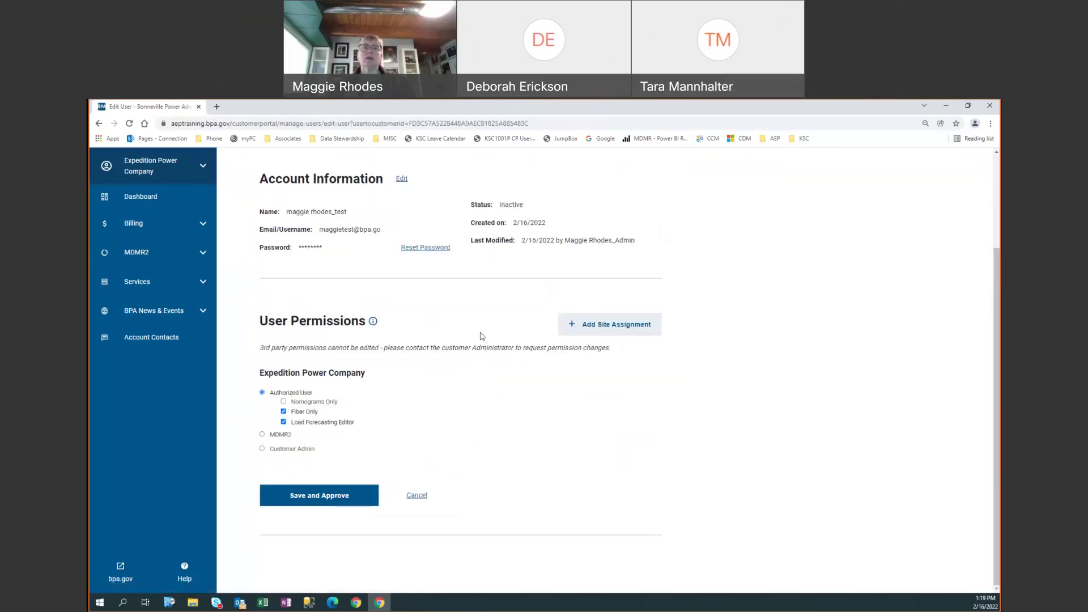
left_click_drag(476, 204, 539, 207)
left_click(333, 402)
left_click(284, 412)
left_click(284, 422)
left_click(315, 496)
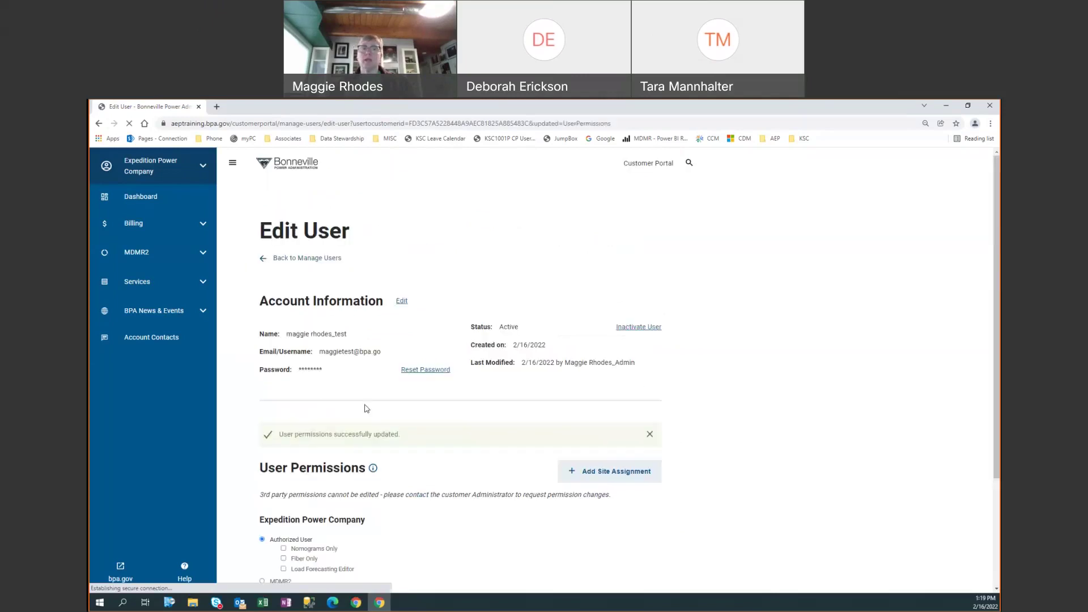
scroll(373, 454, "down", 1)
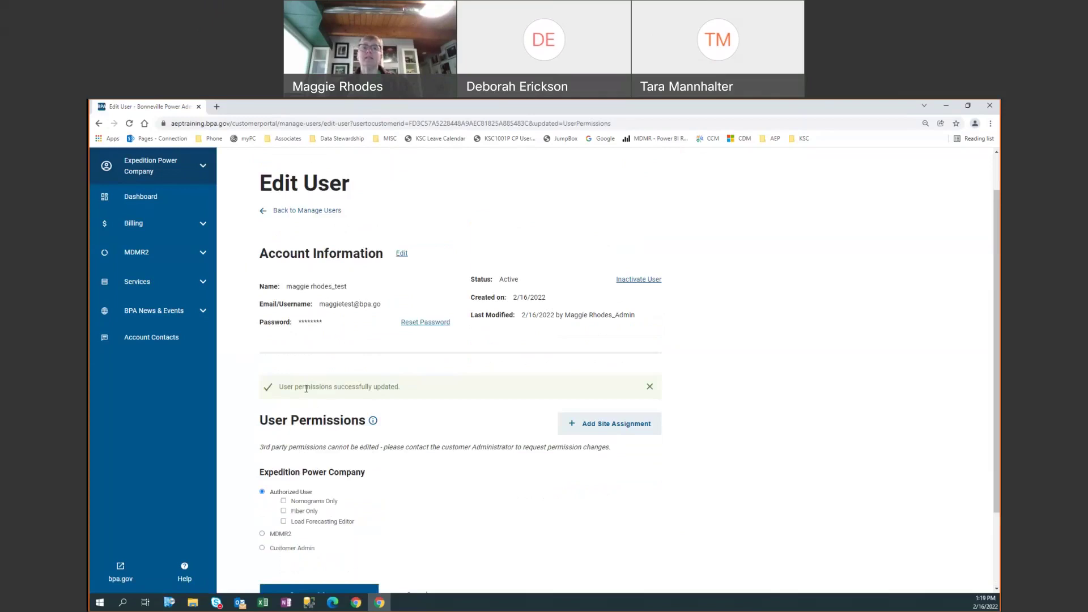
- Go back to Manage Users and scroll to the All Users table showing all users Active
left_click(316, 213)
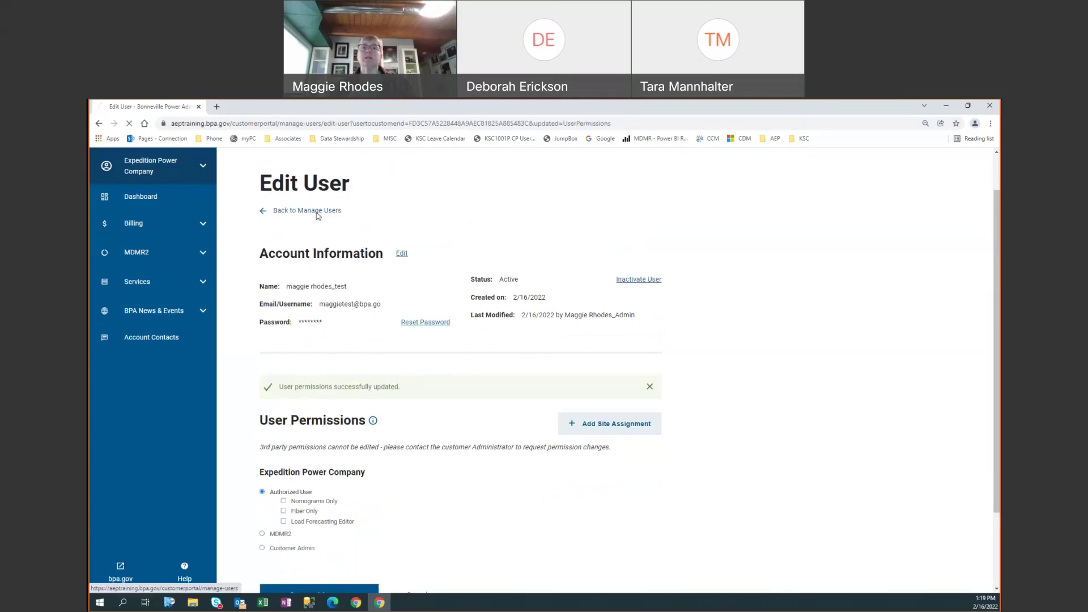
scroll(493, 488, "down", 2)
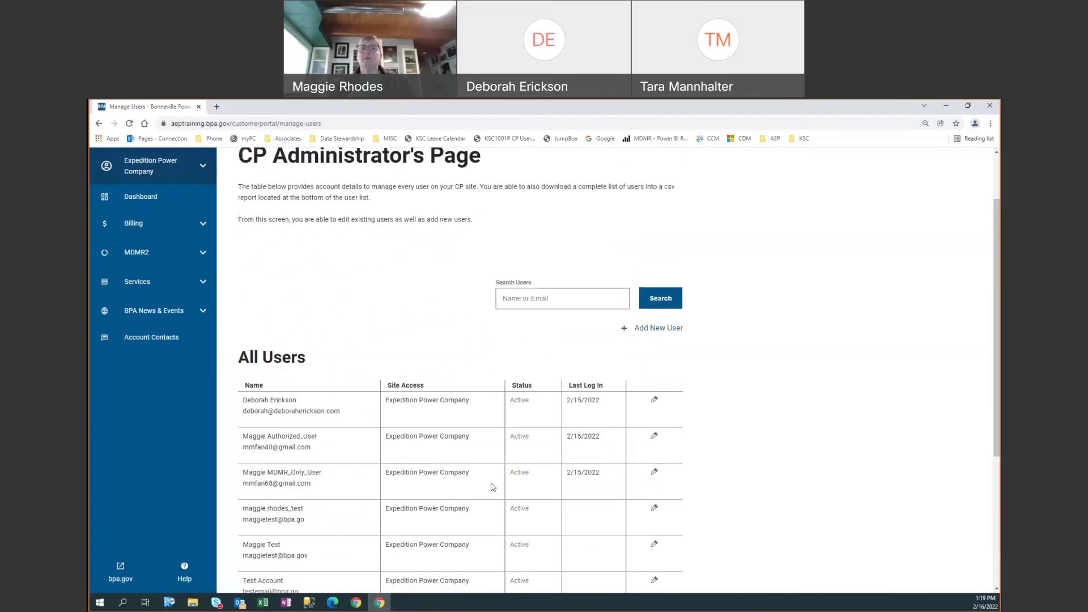
scroll(494, 488, "down", 2)
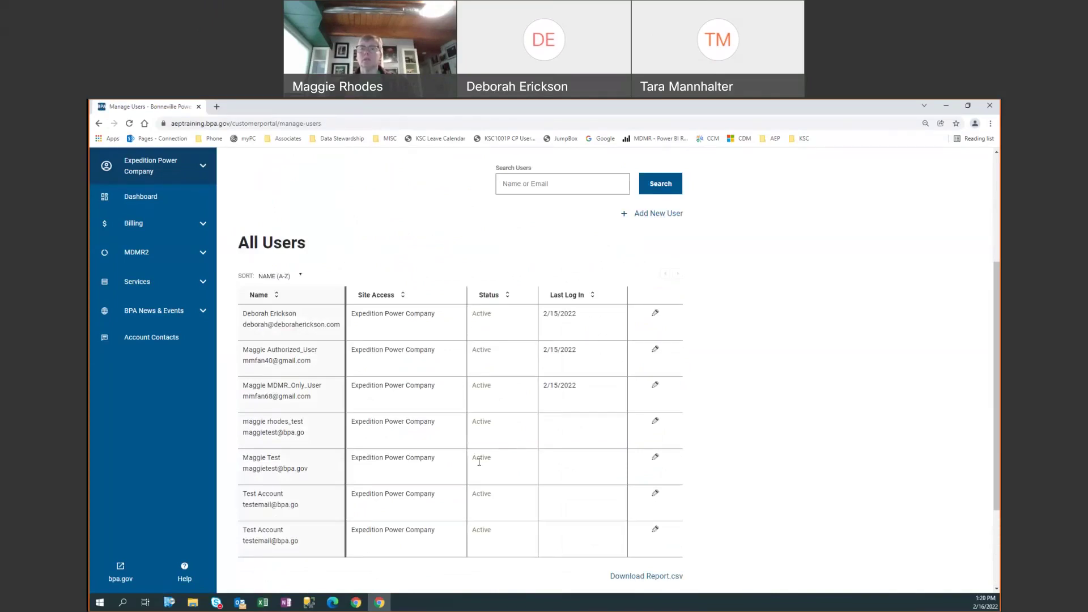
scroll(479, 462, "down", 1)
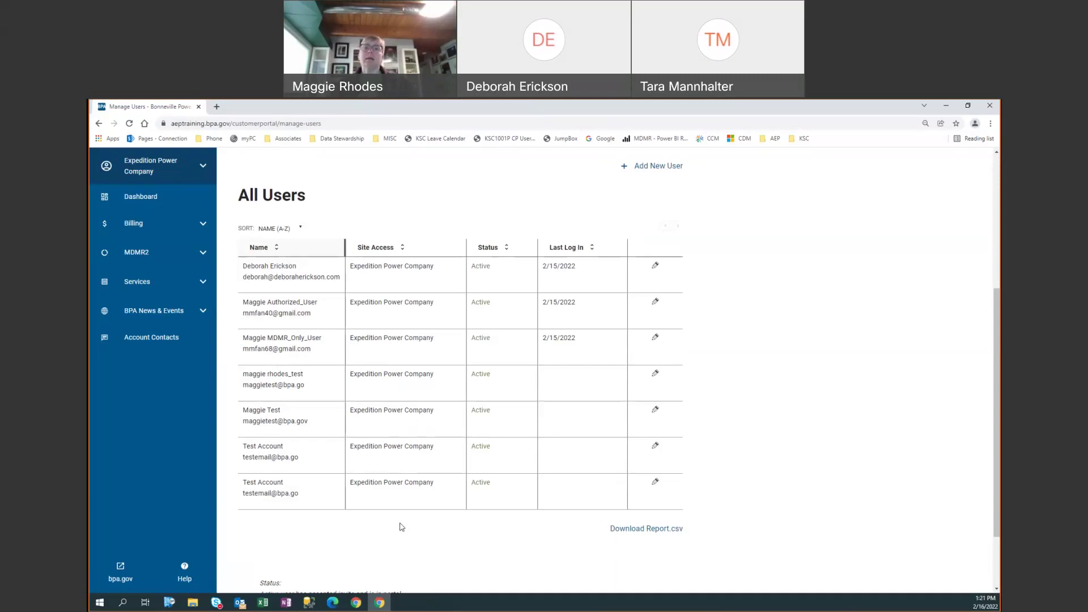
scroll(404, 525, "down", 2)
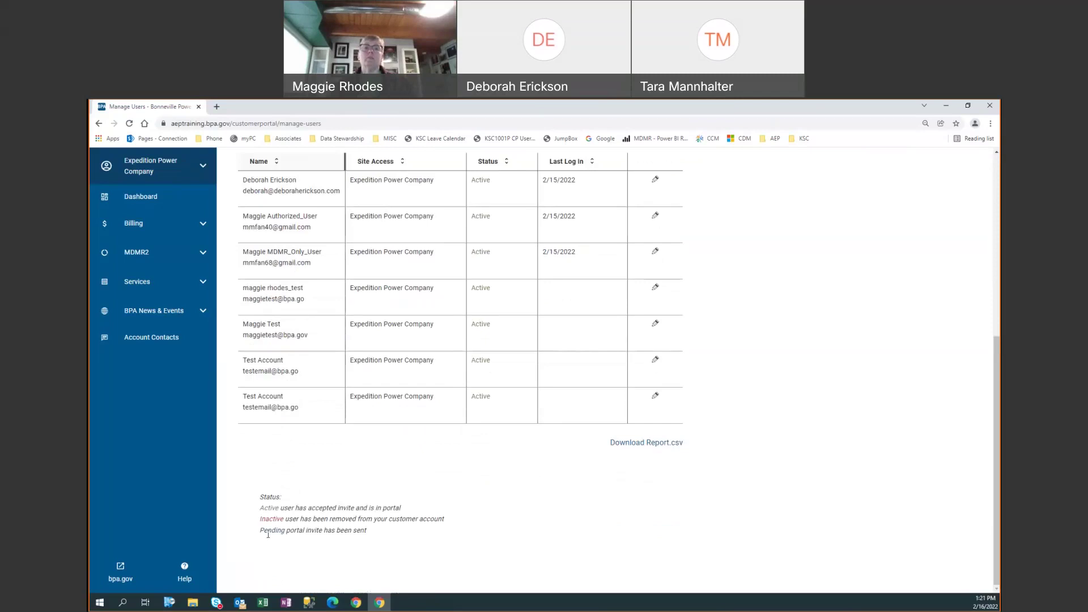
left_click_drag(258, 532, 405, 530)
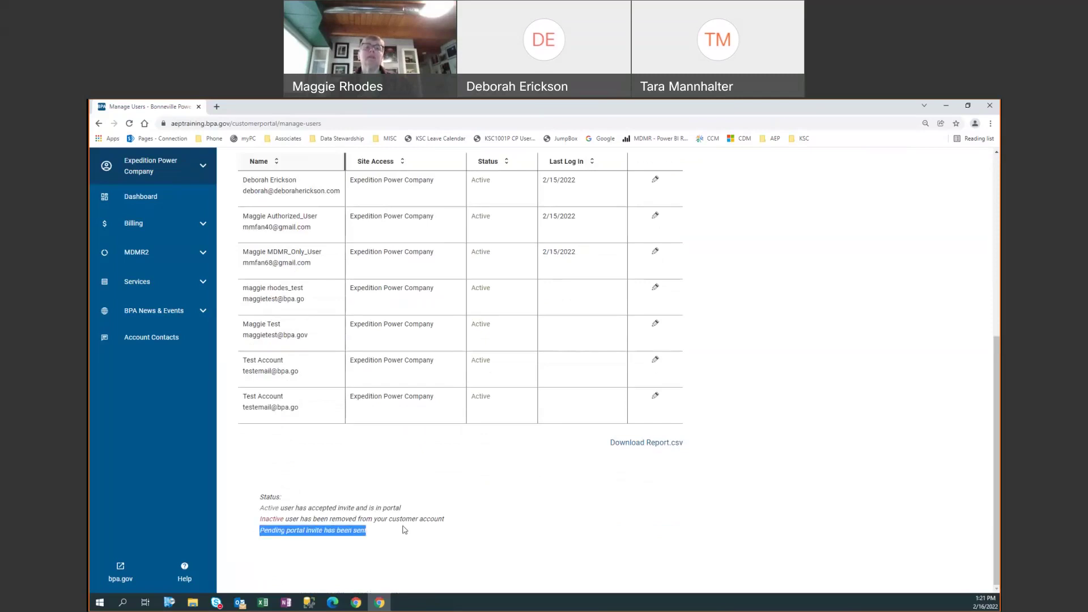
left_click(351, 475)
scroll(352, 475, "up", 2)
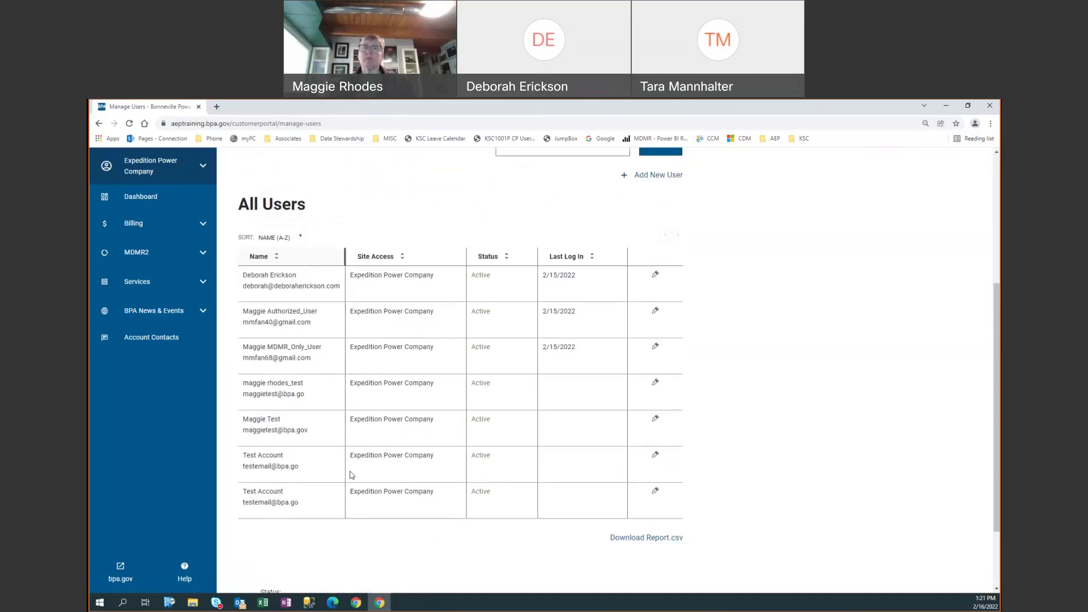
scroll(351, 475, "up", 2)
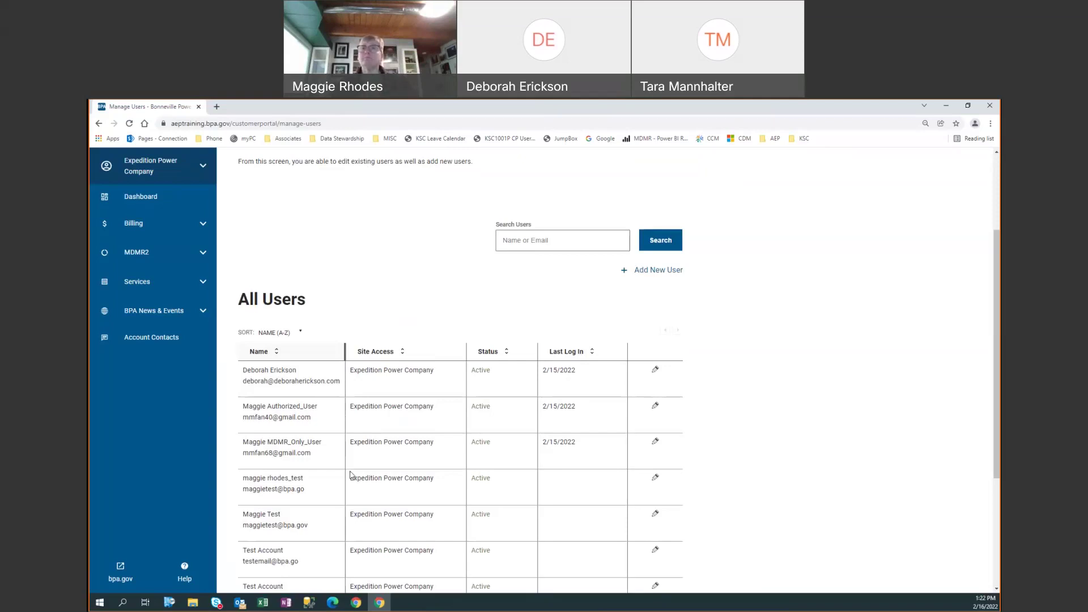
scroll(531, 408, "down", 3)
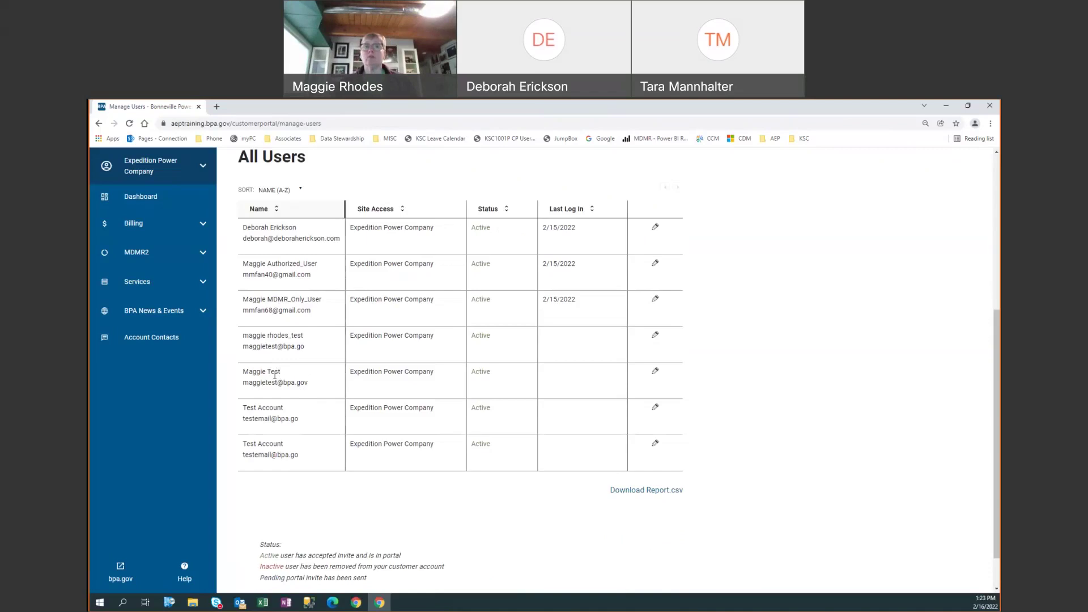
- Give the MDMR2 test user a Big Bend Electric Cooperative, Inc. site assignment as Authorized User
left_click(655, 374)
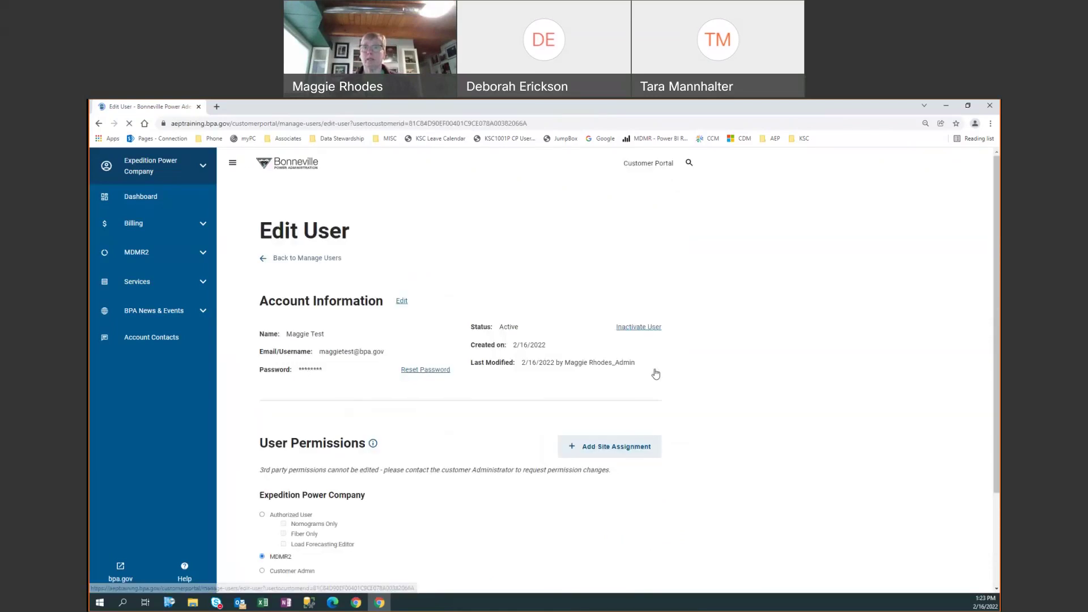
scroll(593, 441, "down", 1)
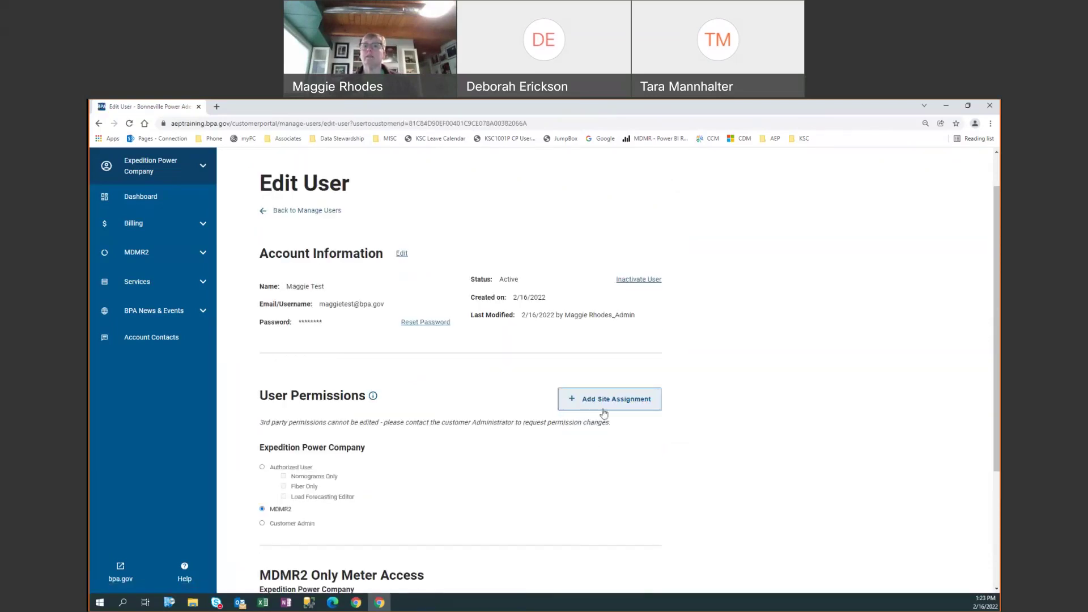
left_click(590, 393)
left_click(615, 399)
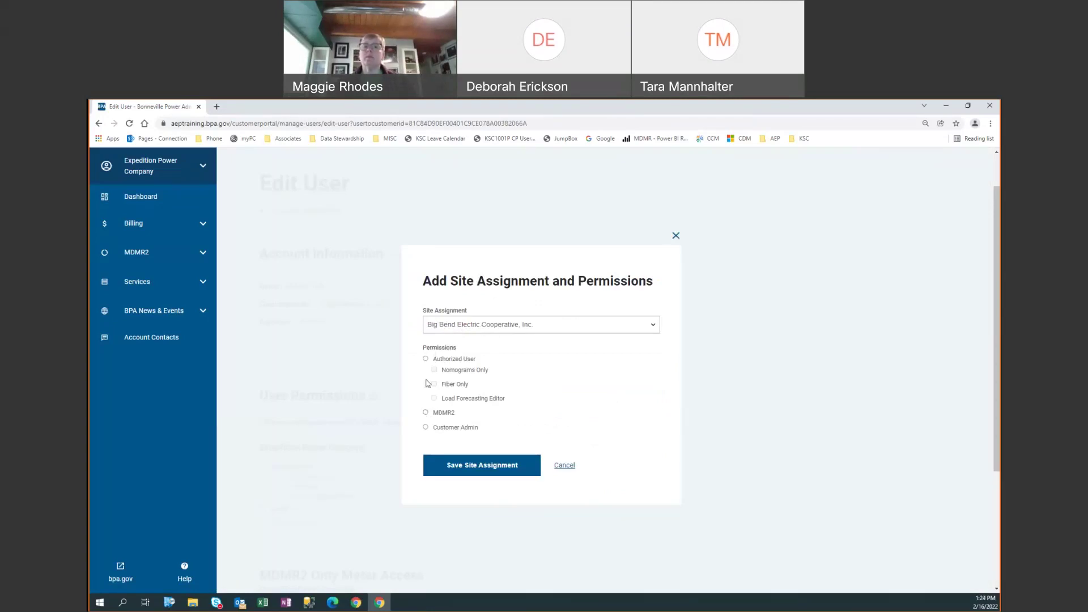
left_click(426, 358)
left_click(481, 470)
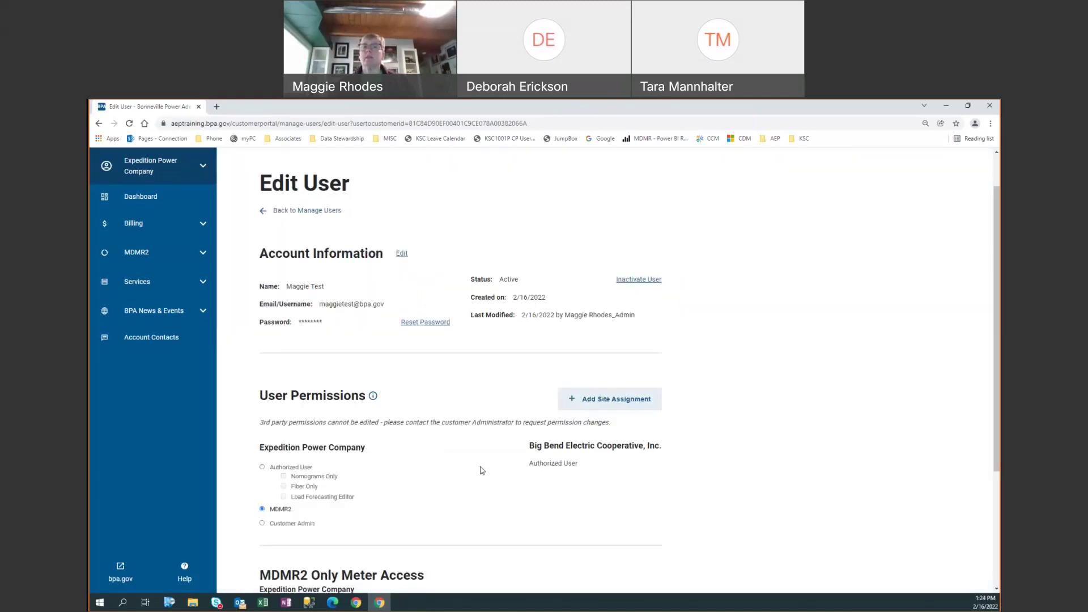
- Leave Edit User and return to the All Users list of seven Active users
scroll(482, 470, "down", 2)
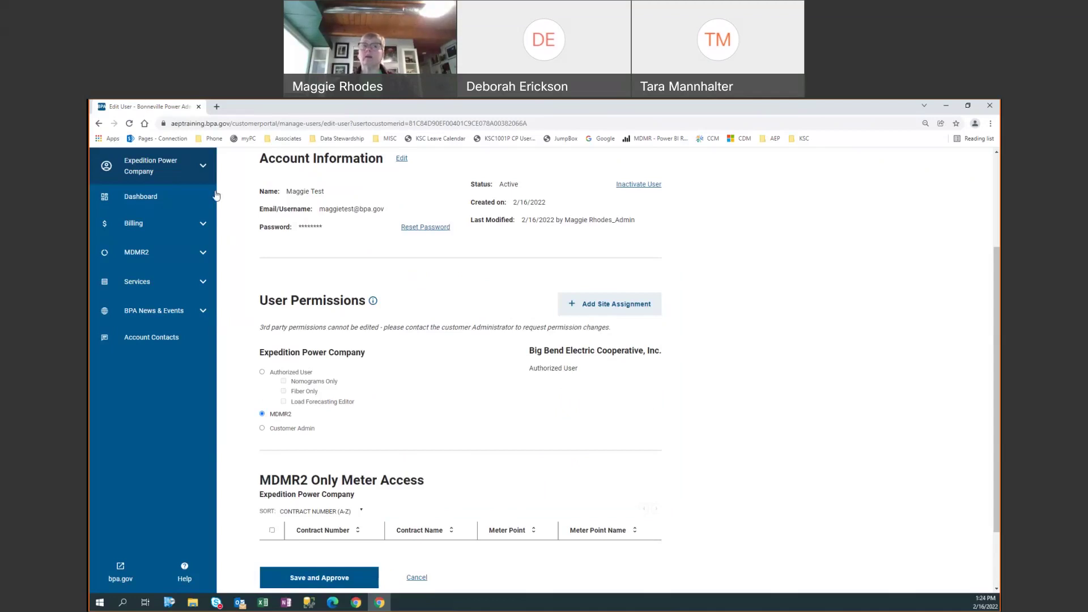
scroll(275, 225, "up", 2)
left_click(289, 258)
scroll(448, 474, "down", 3)
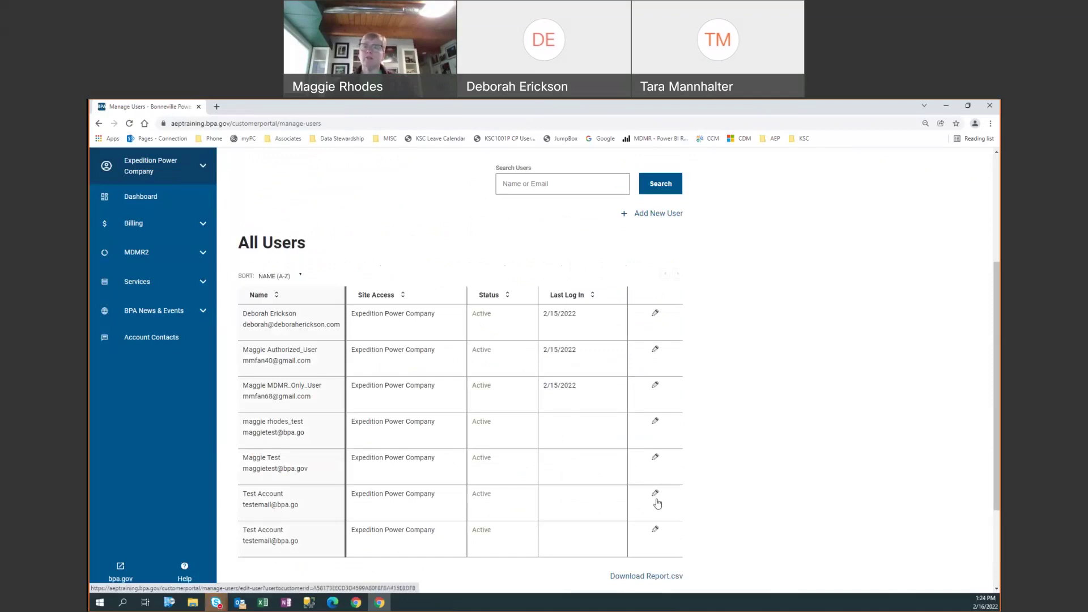
- Save and approve the fifth user's permissions with MDMR2 kept and no meters selected
left_click(655, 462)
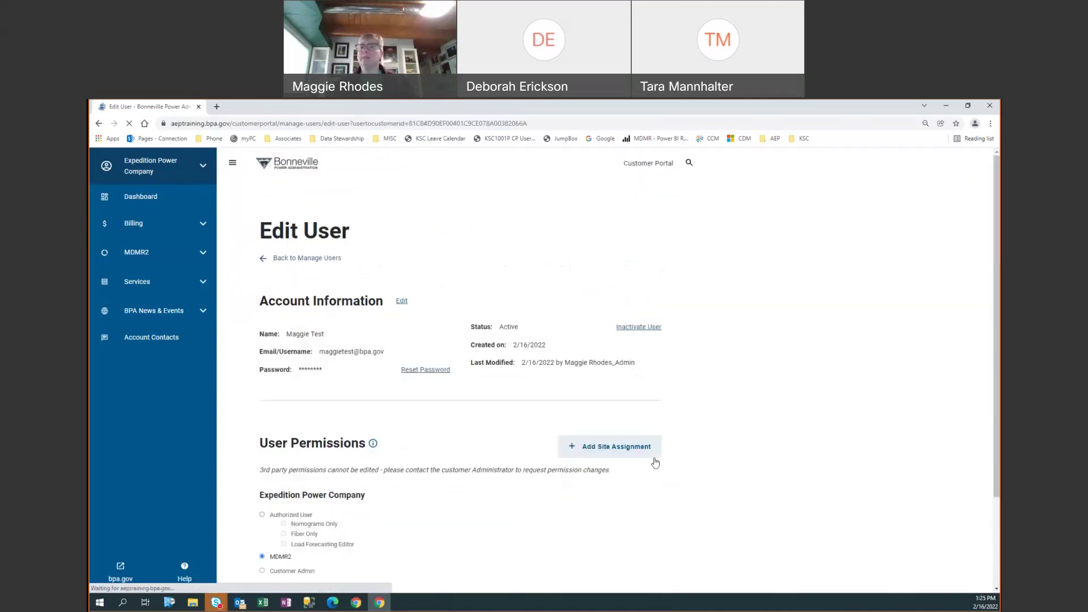
scroll(435, 461, "down", 3)
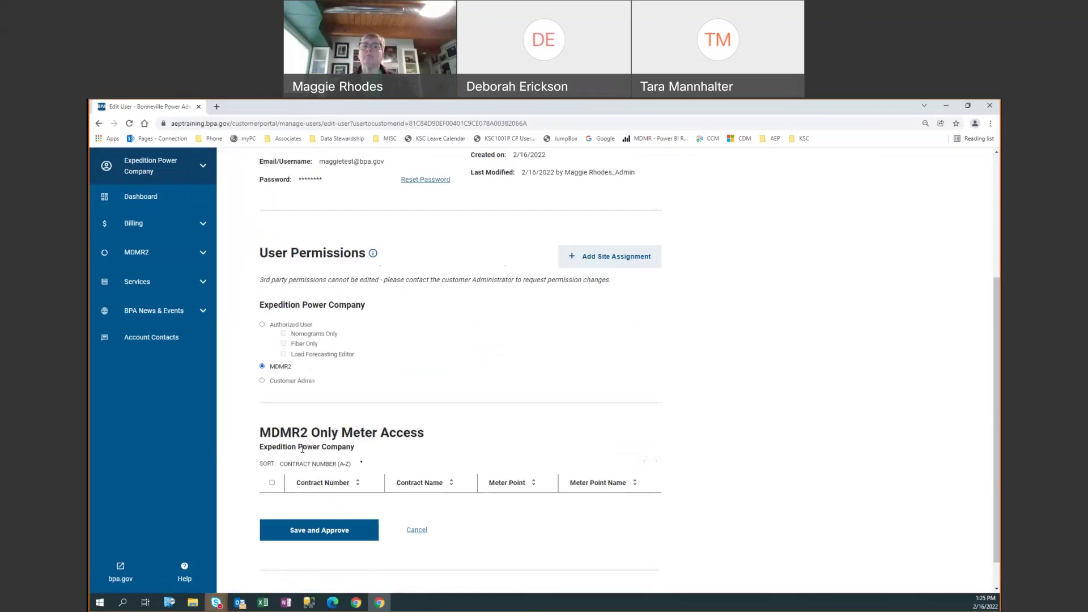
scroll(308, 429, "down", 1)
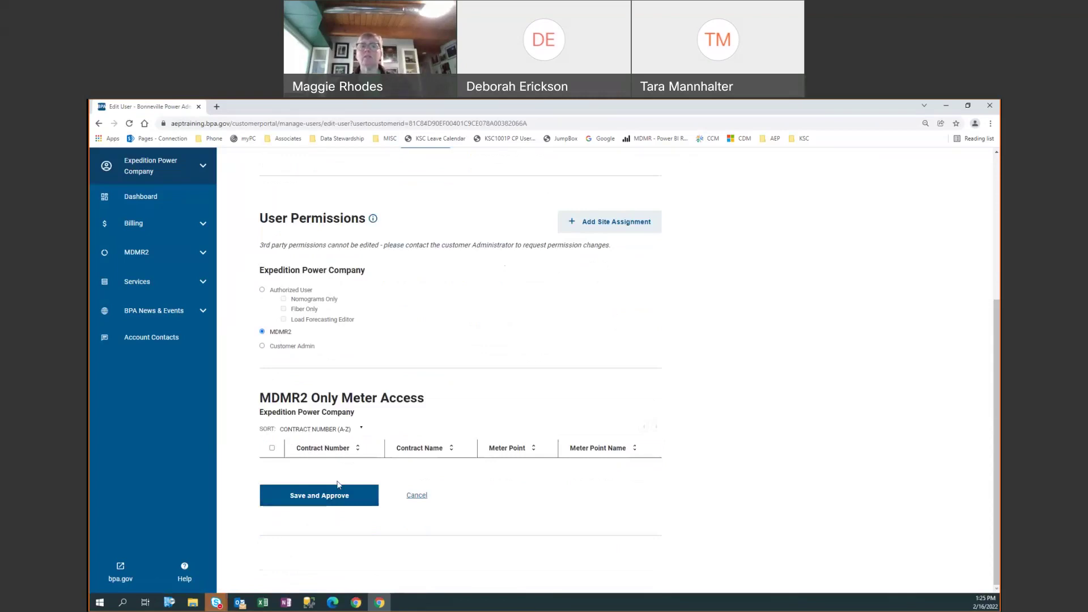
left_click(273, 448)
left_click(272, 448)
left_click(311, 502)
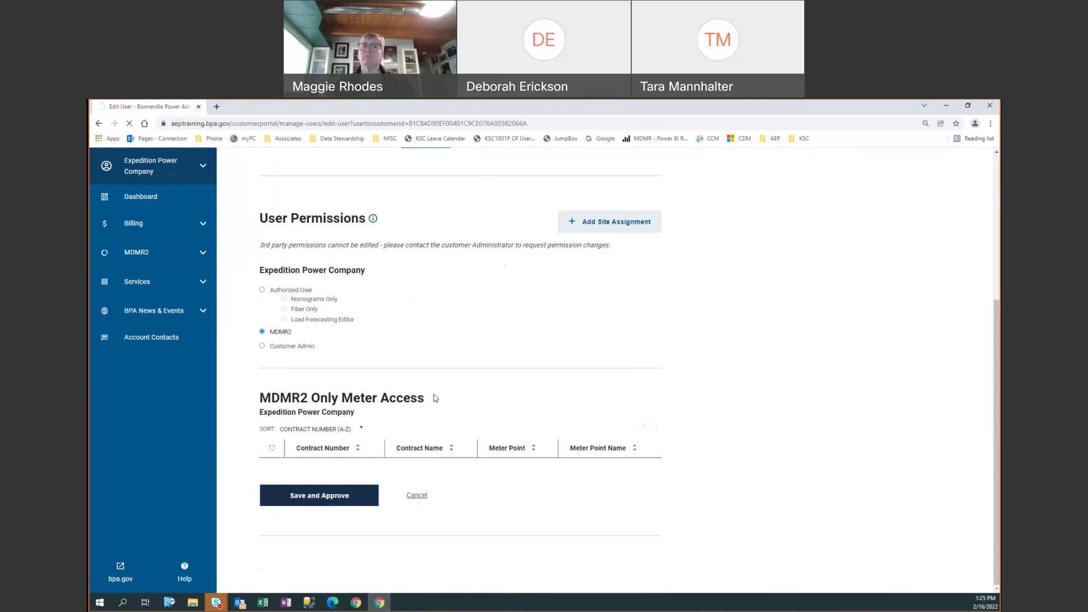
scroll(436, 398, "down", 4)
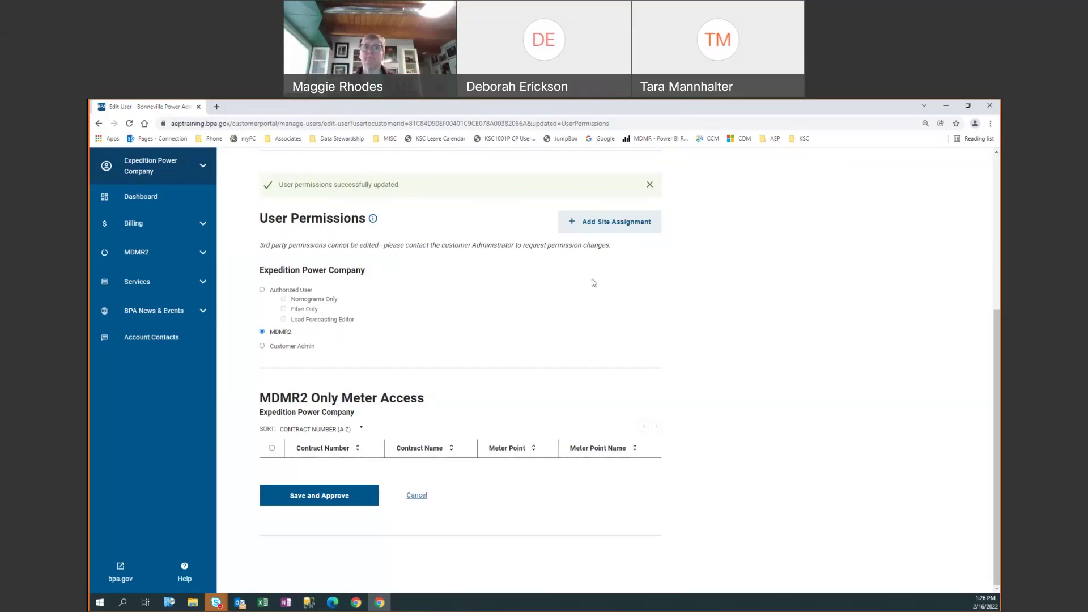
scroll(515, 309, "up", 5)
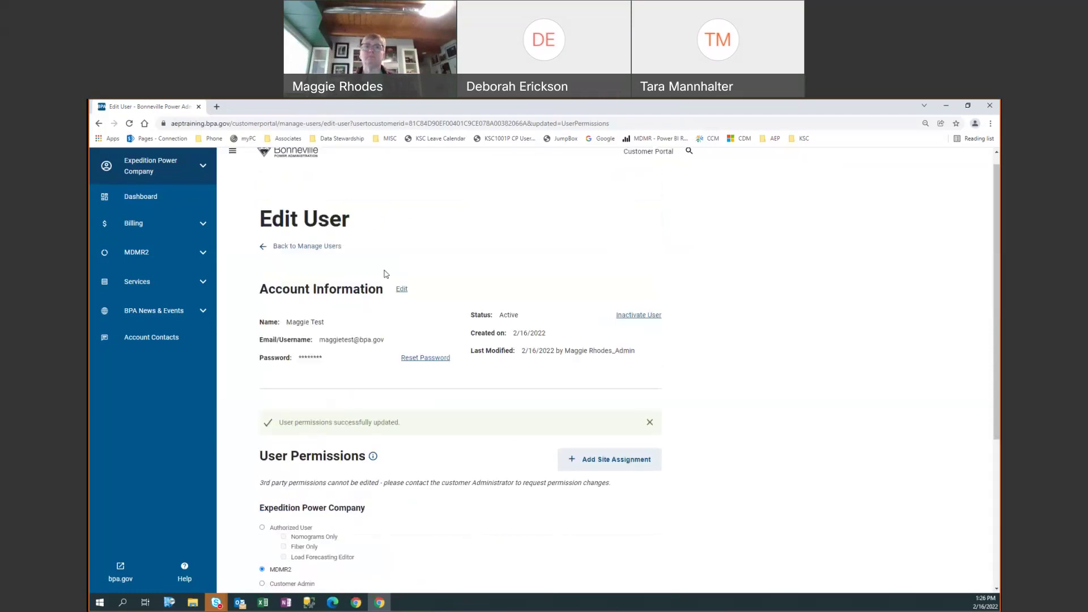
- Return to the All Users table listing seven Active Expedition Power Company users
left_click(328, 248)
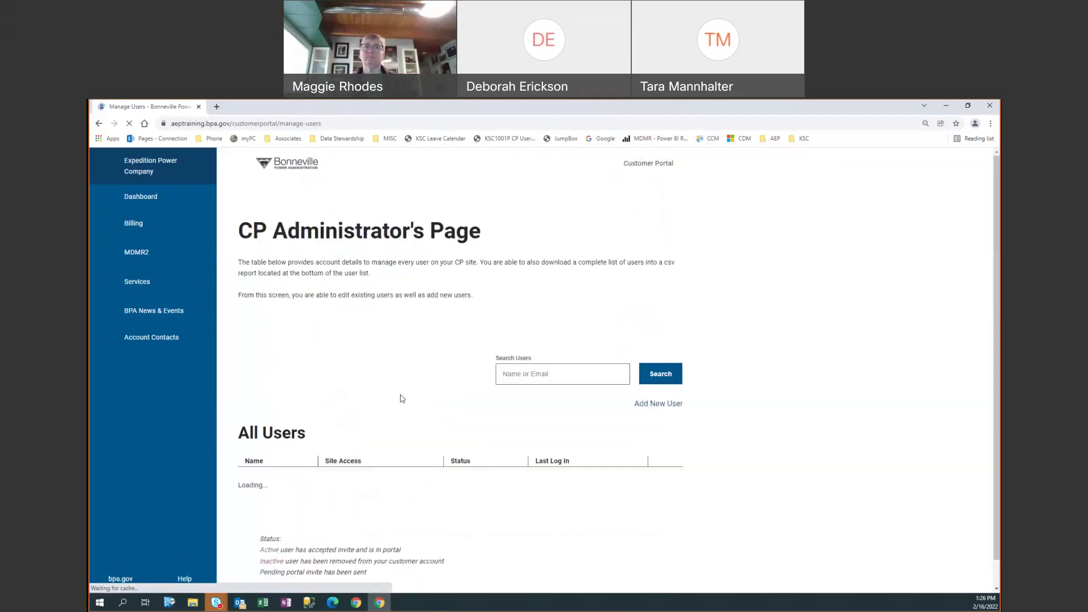
scroll(441, 450, "down", 1)
scroll(441, 449, "down", 4)
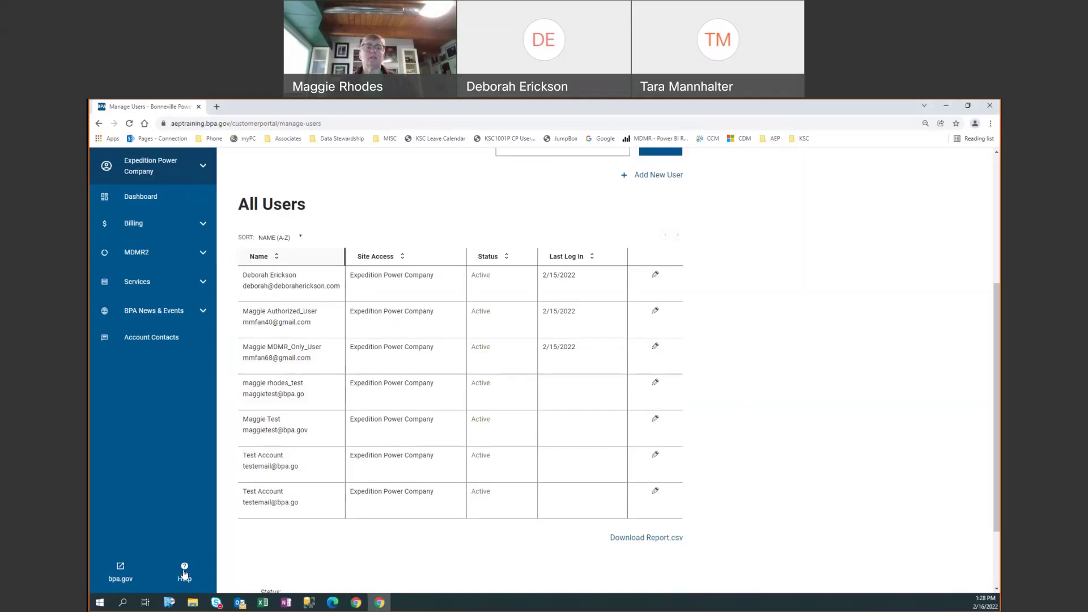
- Open the Training Documents and FAQs help page and scroll through the questions
left_click(184, 576)
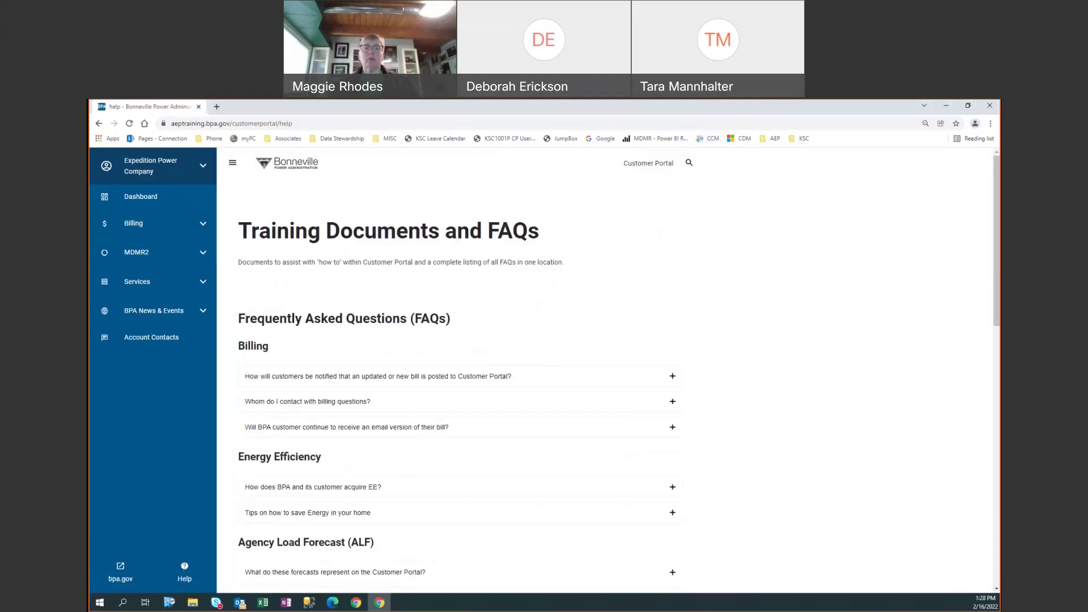
key("alt+Tab")
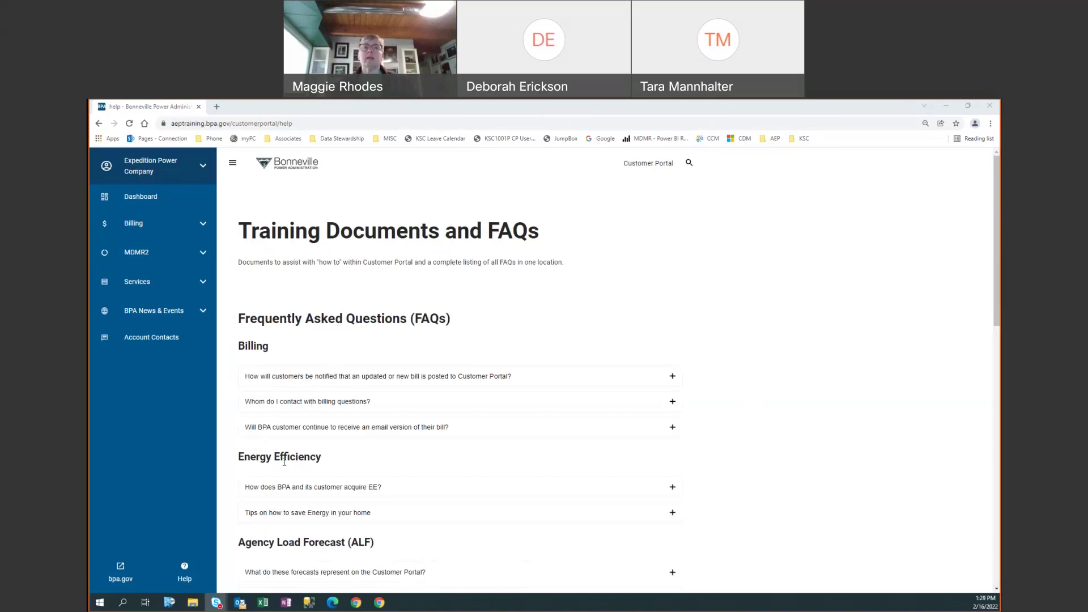
scroll(298, 472, "down", 4)
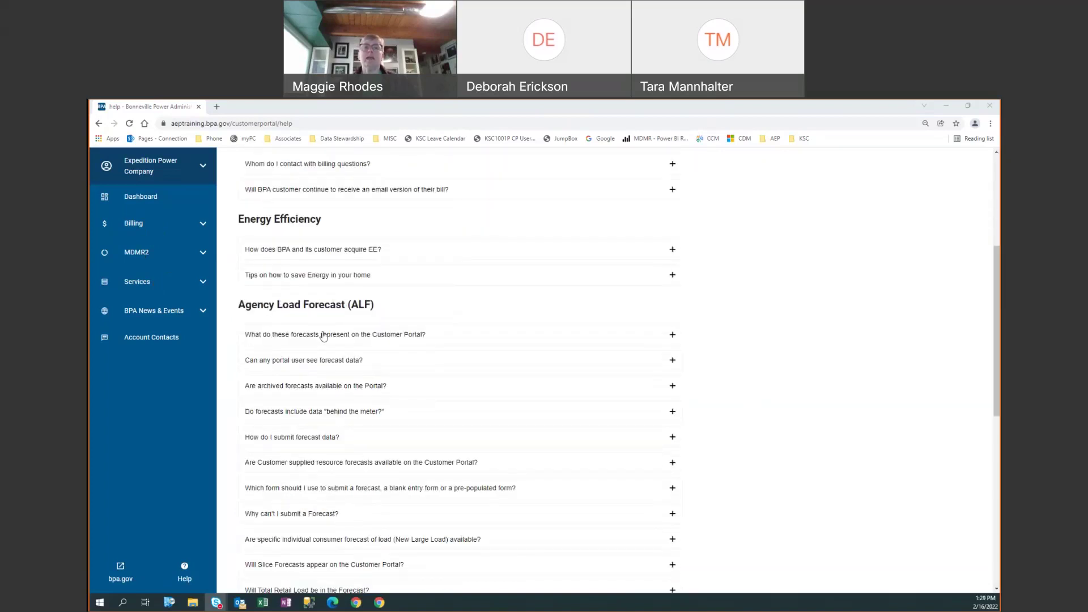
scroll(324, 336, "down", 2)
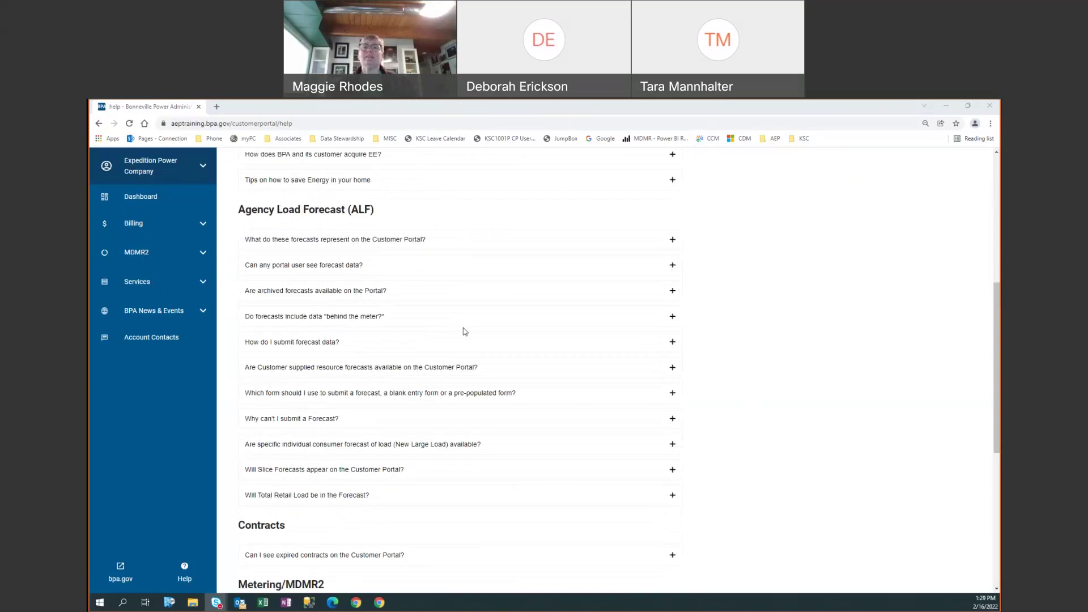
- Expand and collapse the behind-the-meter forecast data FAQ, then scroll through the remaining questions
left_click(673, 318)
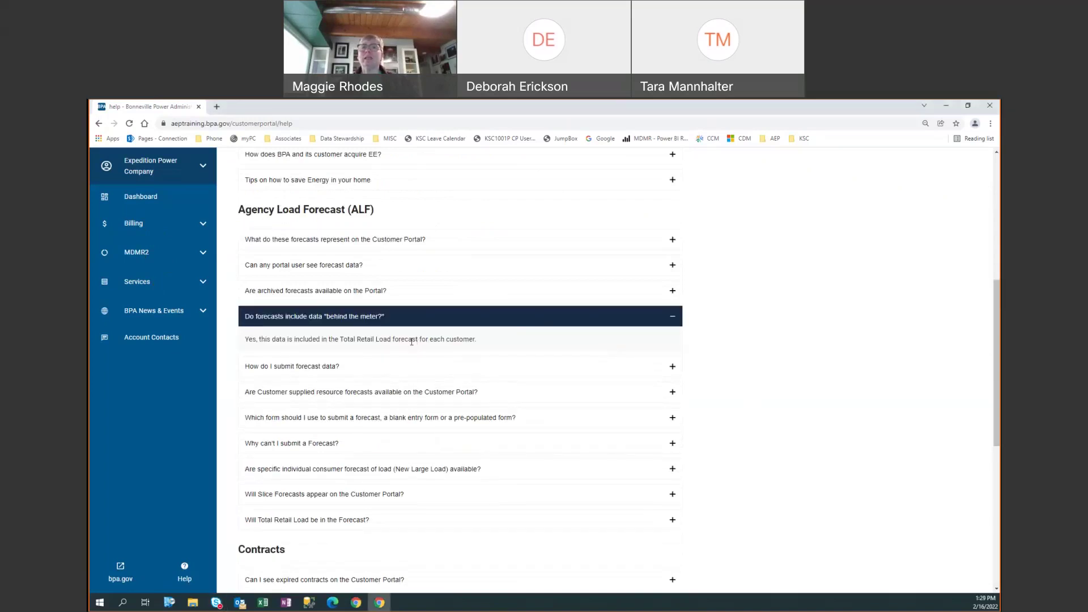
left_click(673, 316)
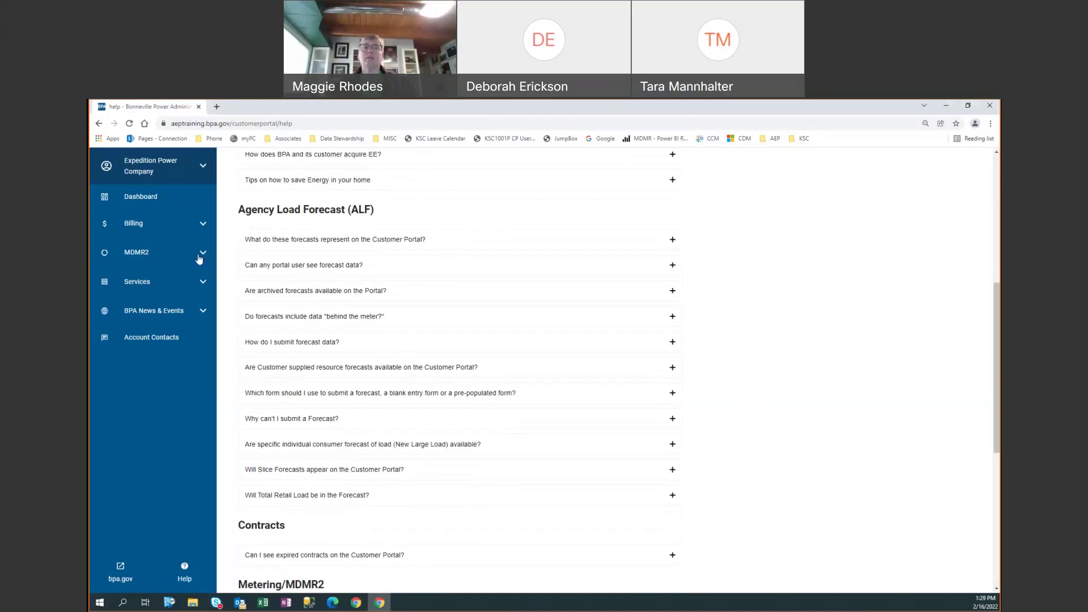
scroll(344, 349, "down", 3)
scroll(344, 349, "down", 3)
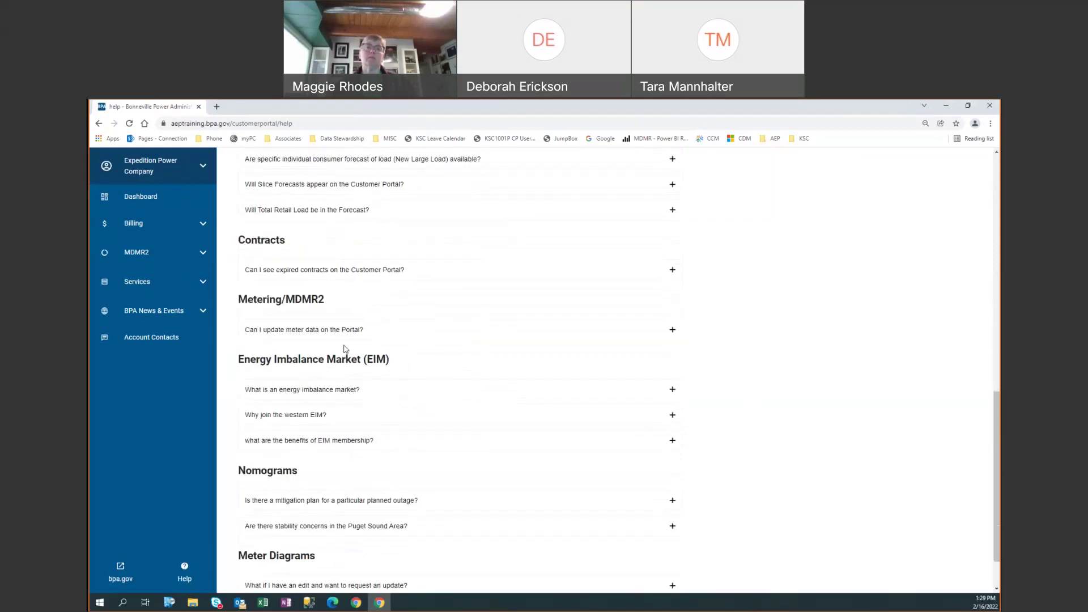
scroll(345, 349, "up", 7)
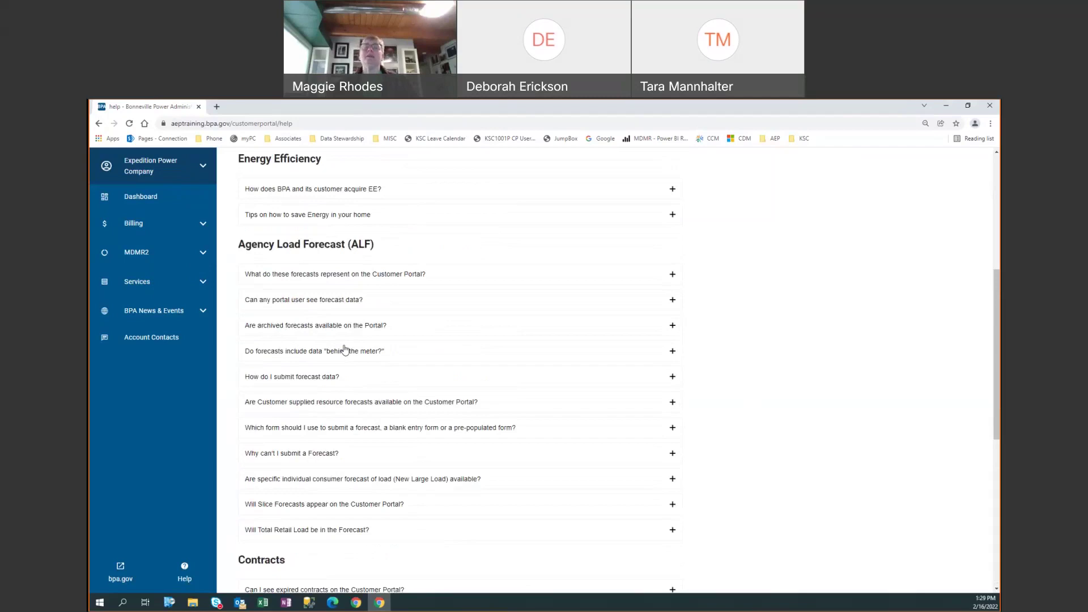
scroll(344, 348, "up", 5)
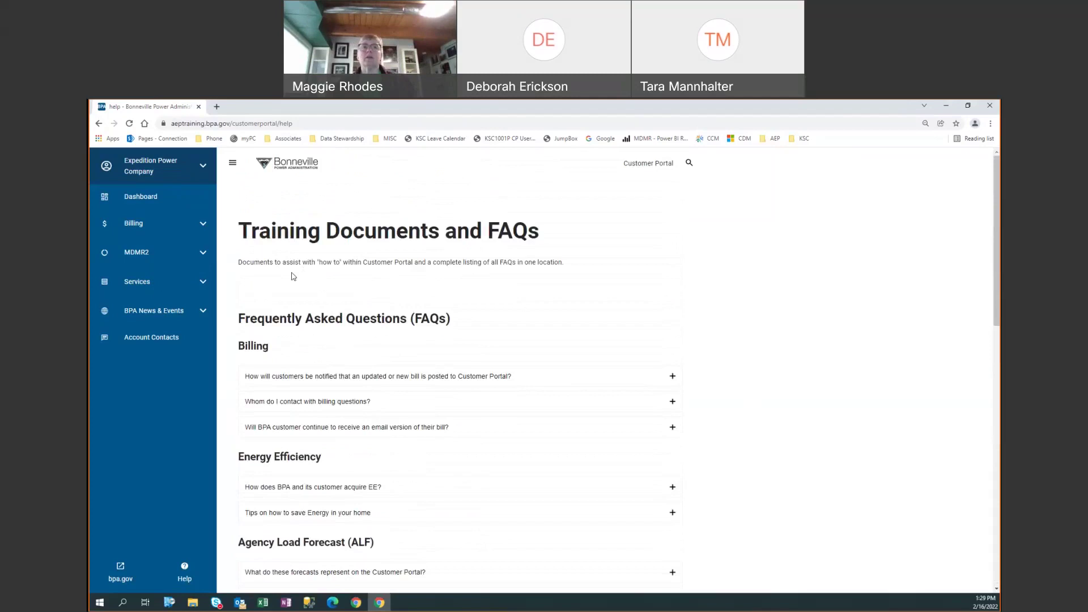
- Go to the Dashboard and choose Manage Users under the Expedition Power Company account
left_click(153, 199)
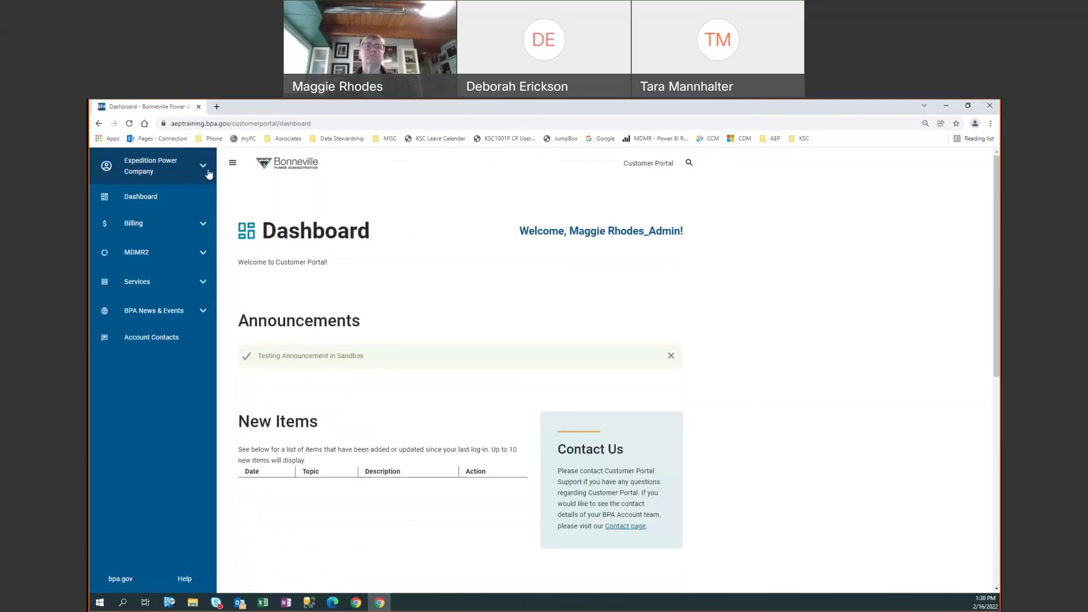
left_click(204, 167)
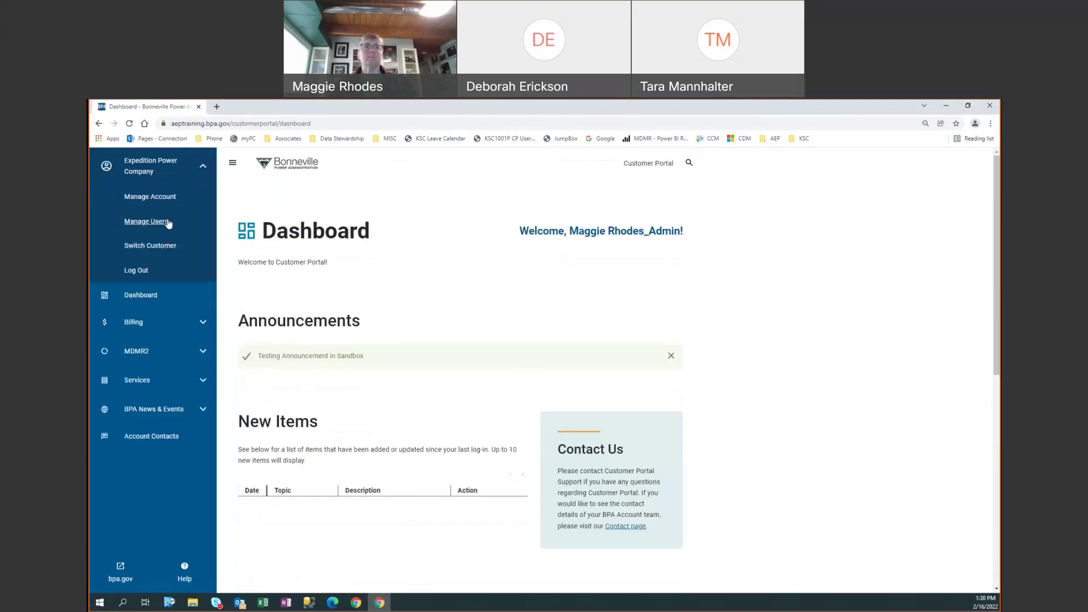
left_click(164, 223)
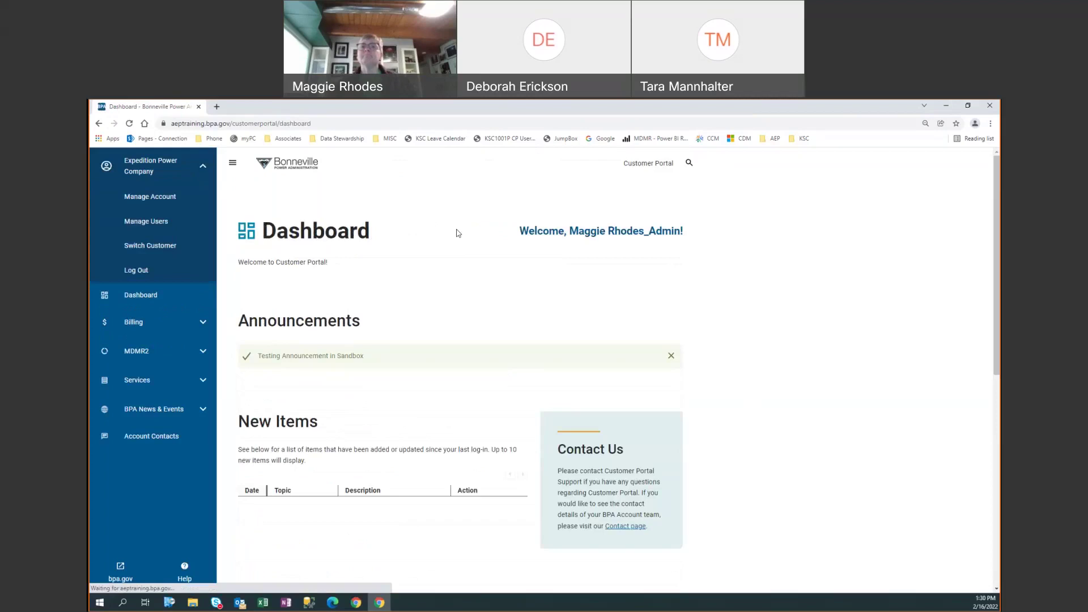
- Scroll through the All Users table to confirm all seven Expedition Power Company users are Active
scroll(419, 365, "down", 2)
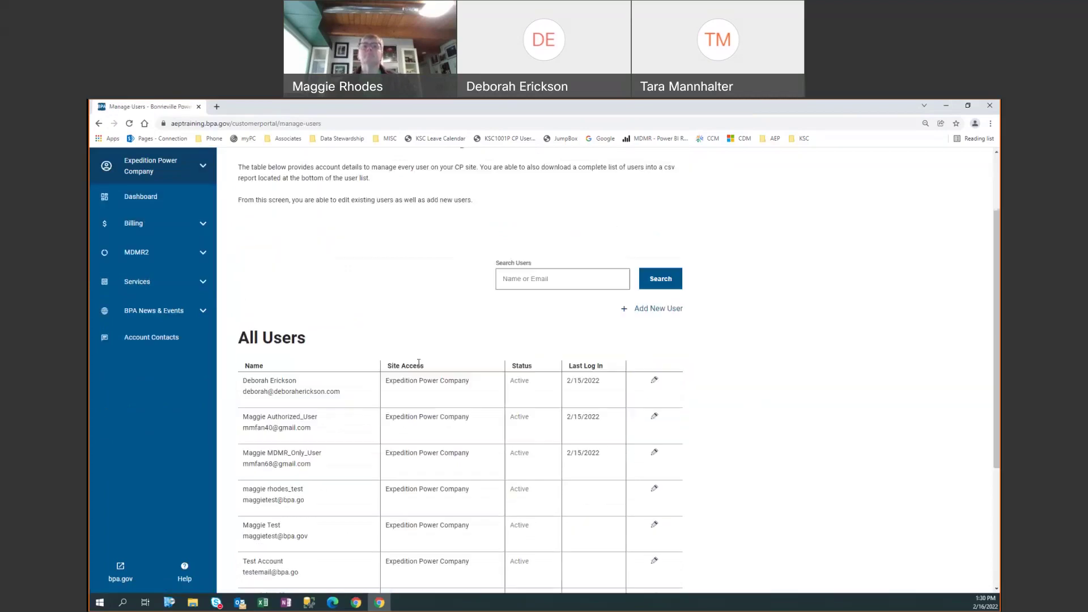
scroll(420, 366, "down", 2)
scroll(419, 367, "down", 2)
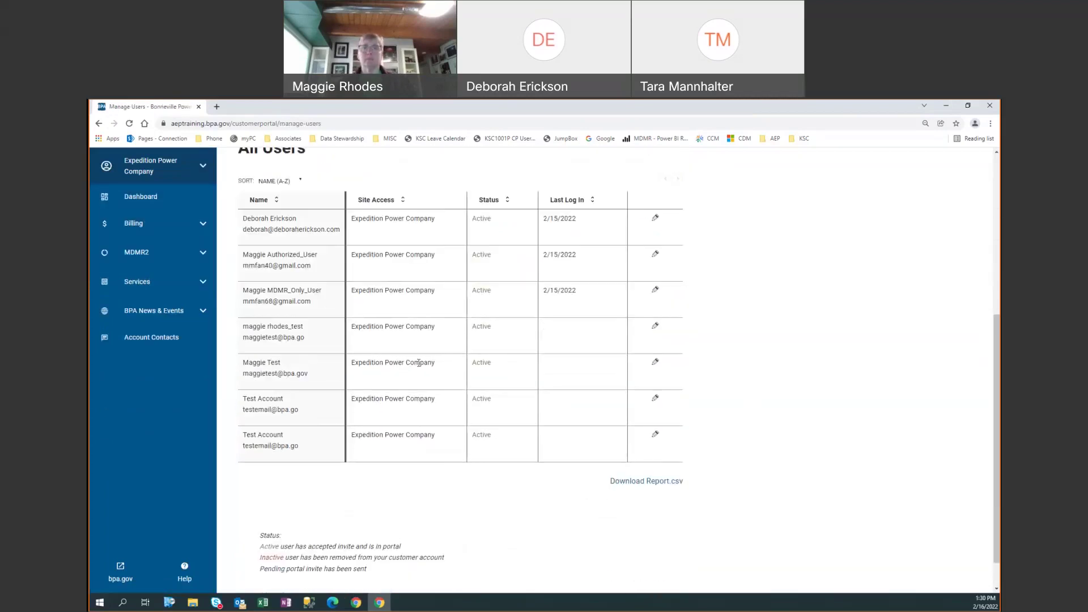
scroll(419, 365, "up", 1)
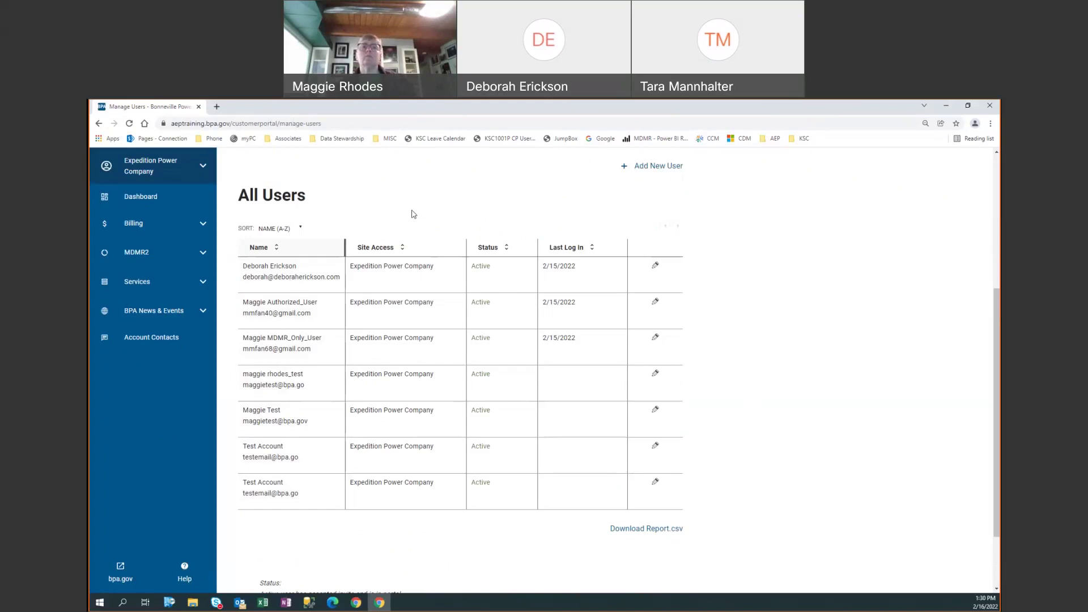
scroll(384, 224, "up", 1)
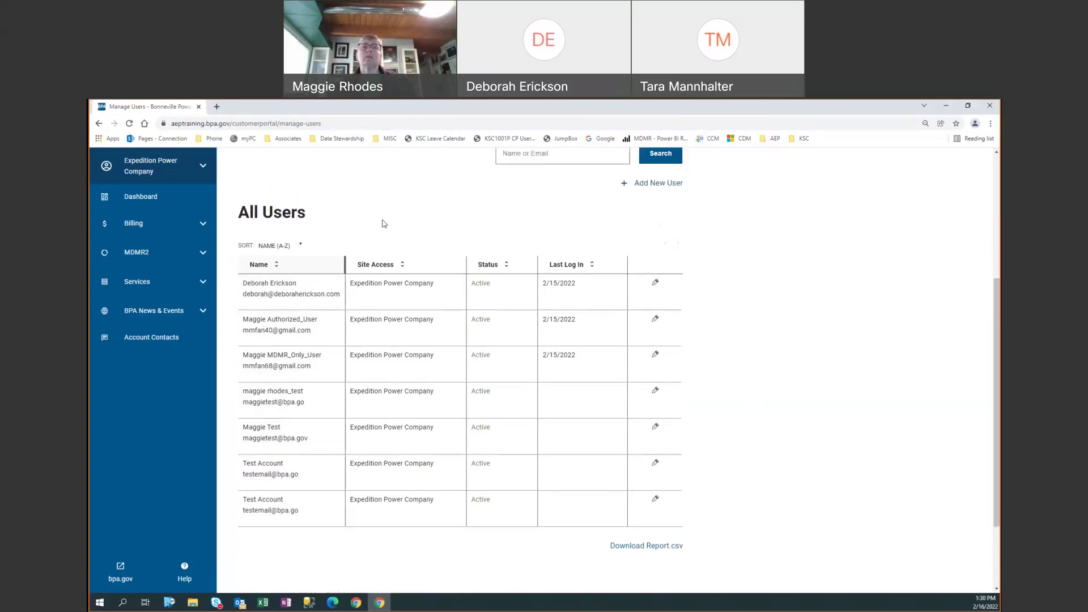
scroll(383, 224, "up", 4)
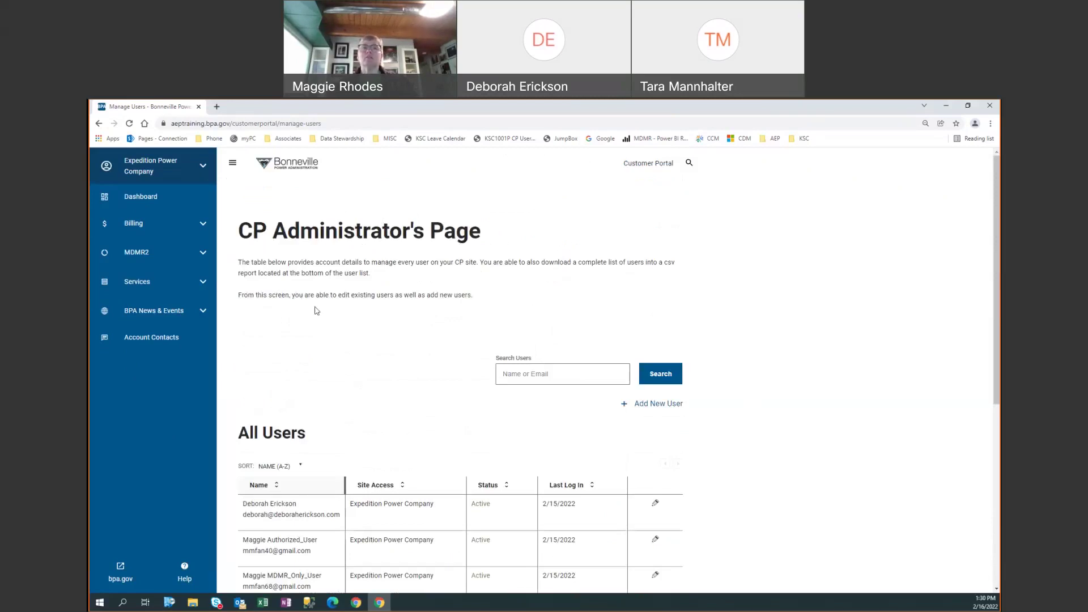
scroll(316, 310, "down", 5)
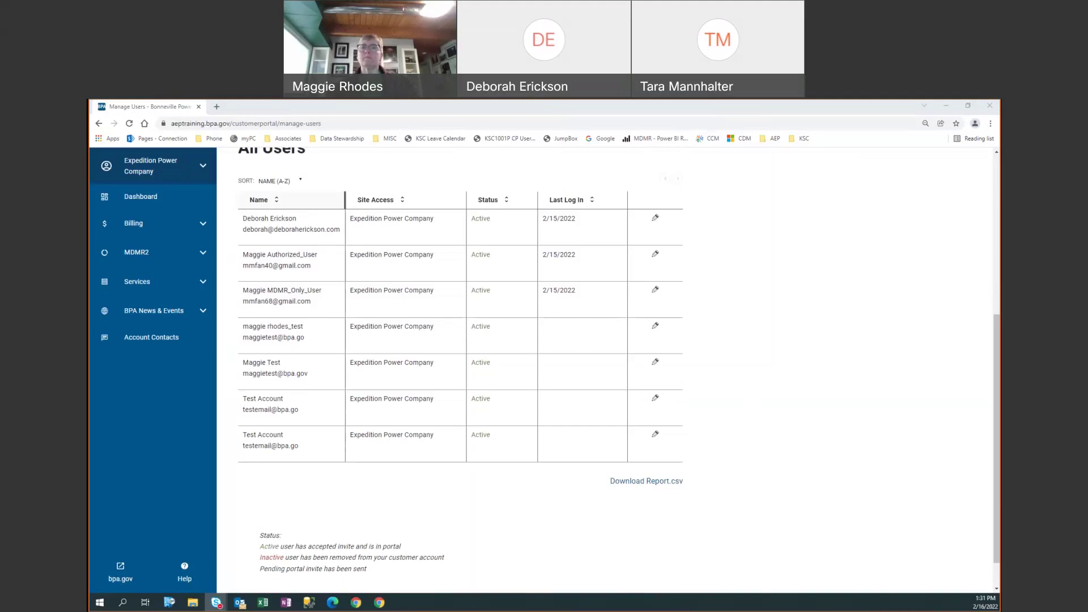
left_click(692, 359)
scroll(718, 355, "up", 3)
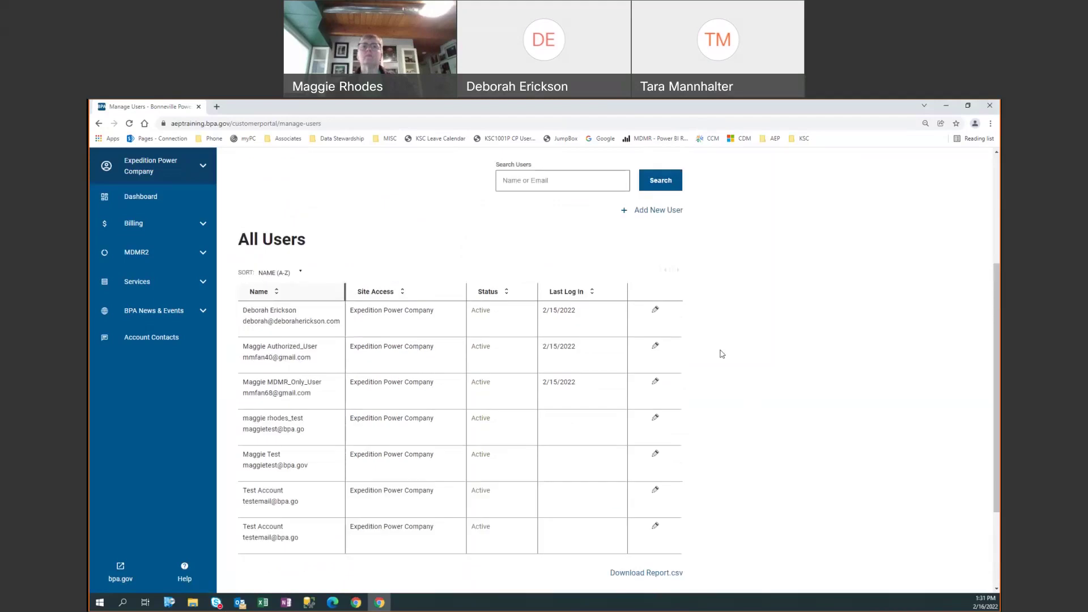
scroll(722, 355, "up", 4)
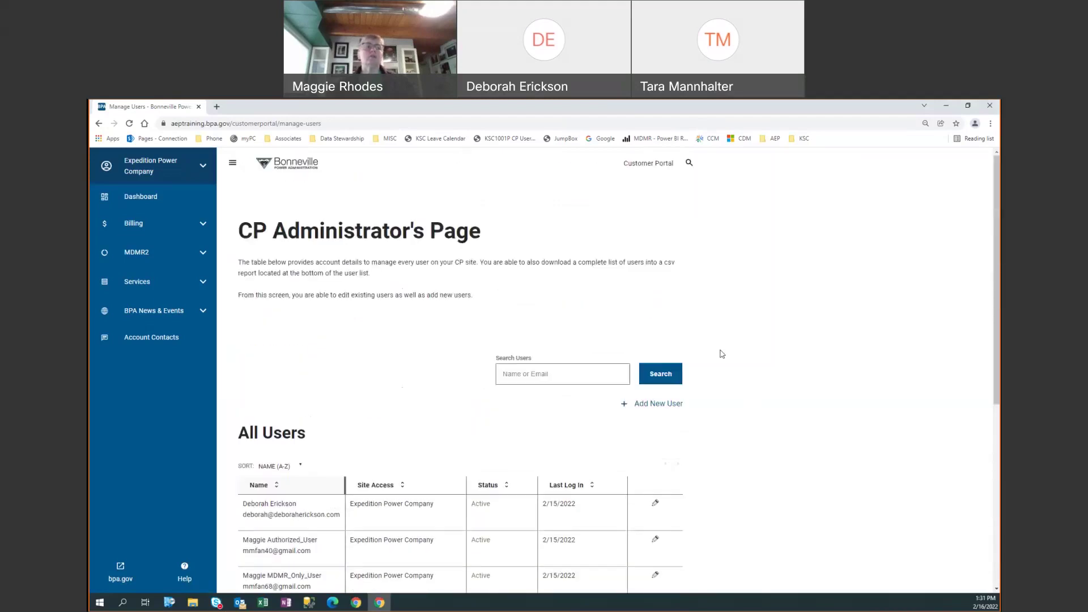
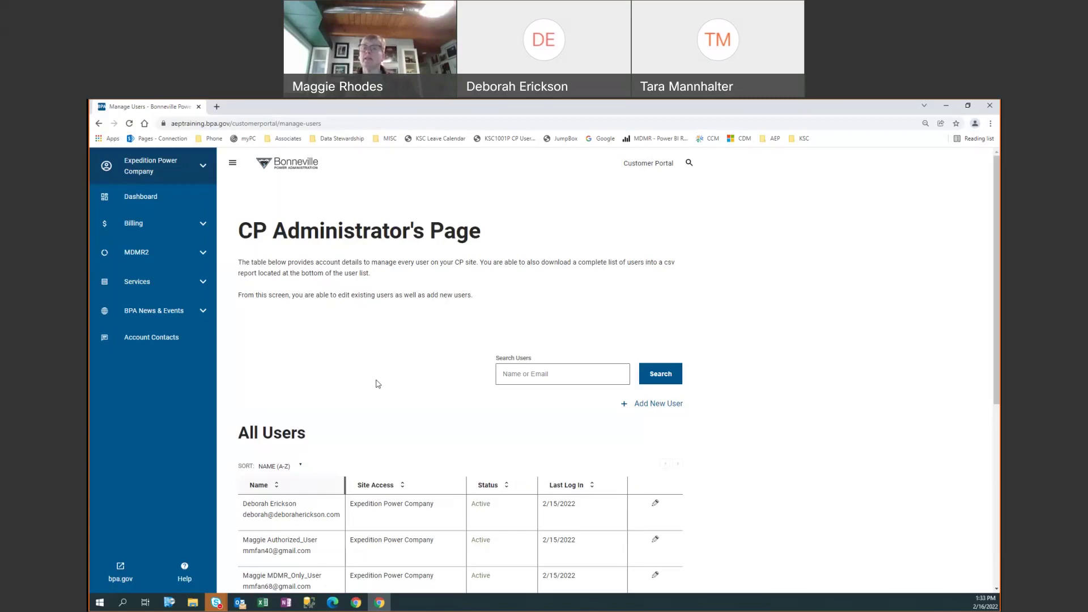
- Scroll down until all seven user rows and the Download Report.csv link are visible
scroll(504, 379, "down", 1)
scroll(505, 379, "down", 3)
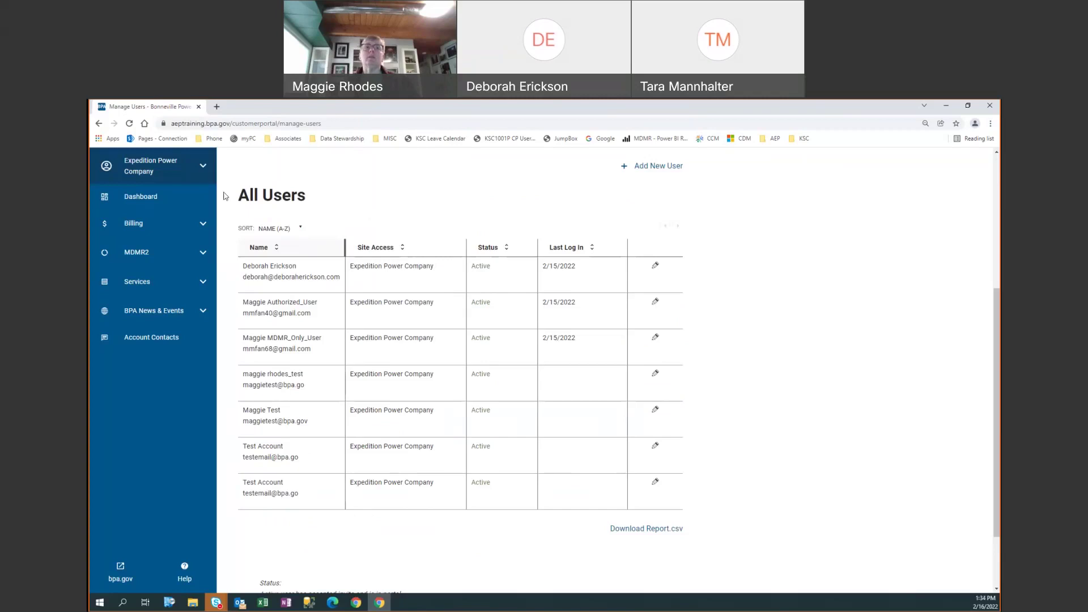
- Open Manage Account for Expedition Power Company, then choose Switch Customer from the account menu
left_click(203, 167)
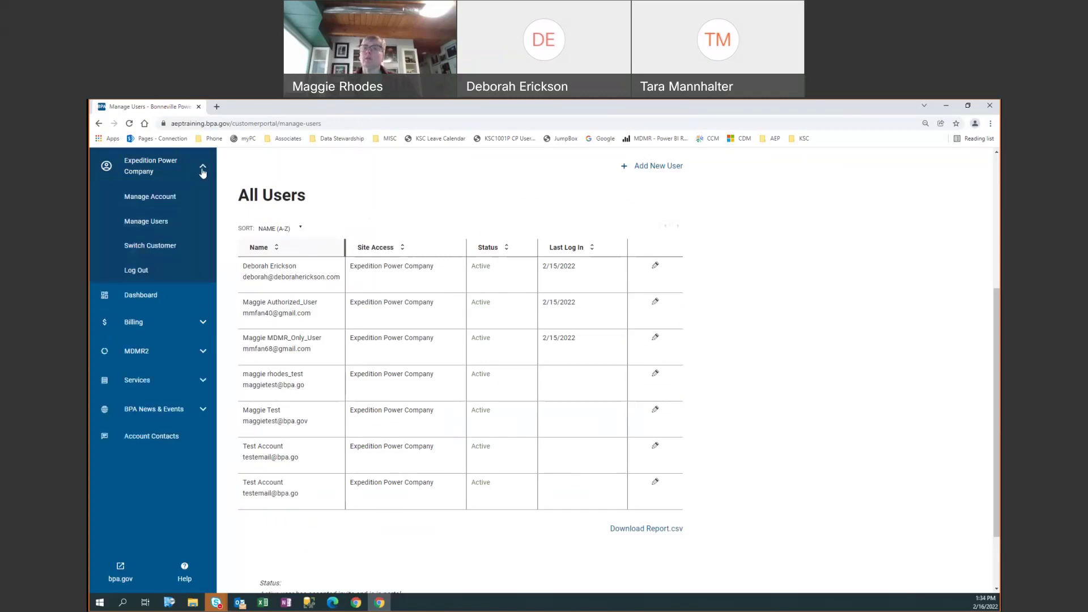
left_click(165, 199)
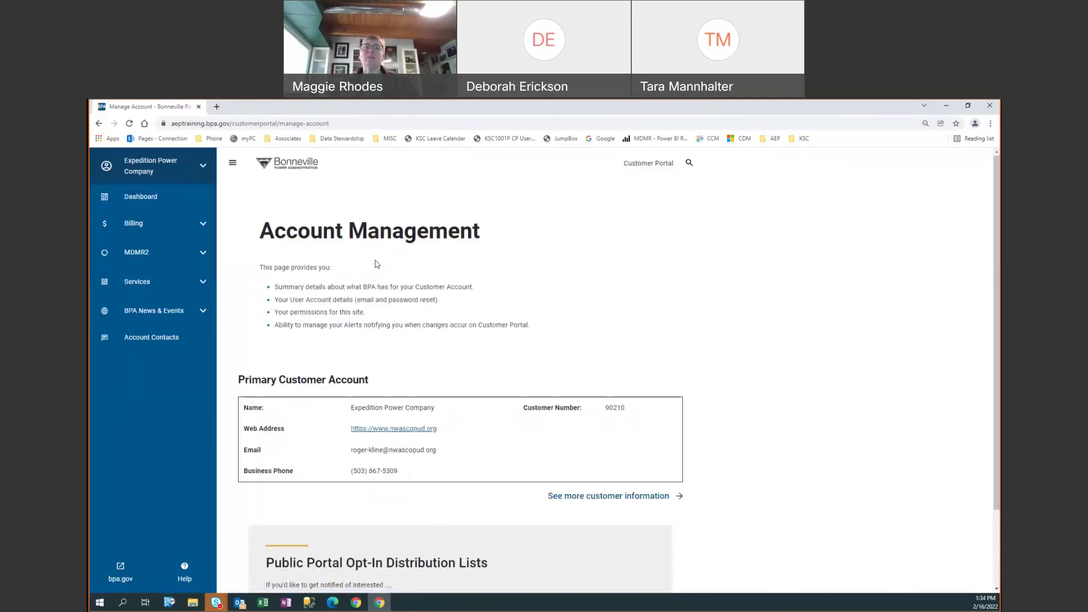
left_click(203, 166)
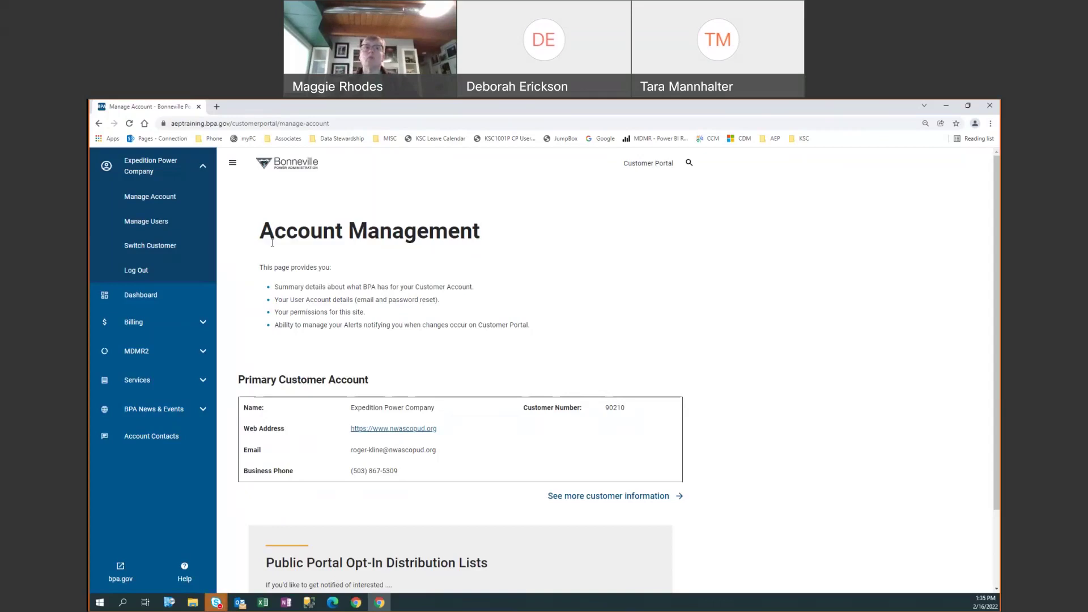
left_click(168, 246)
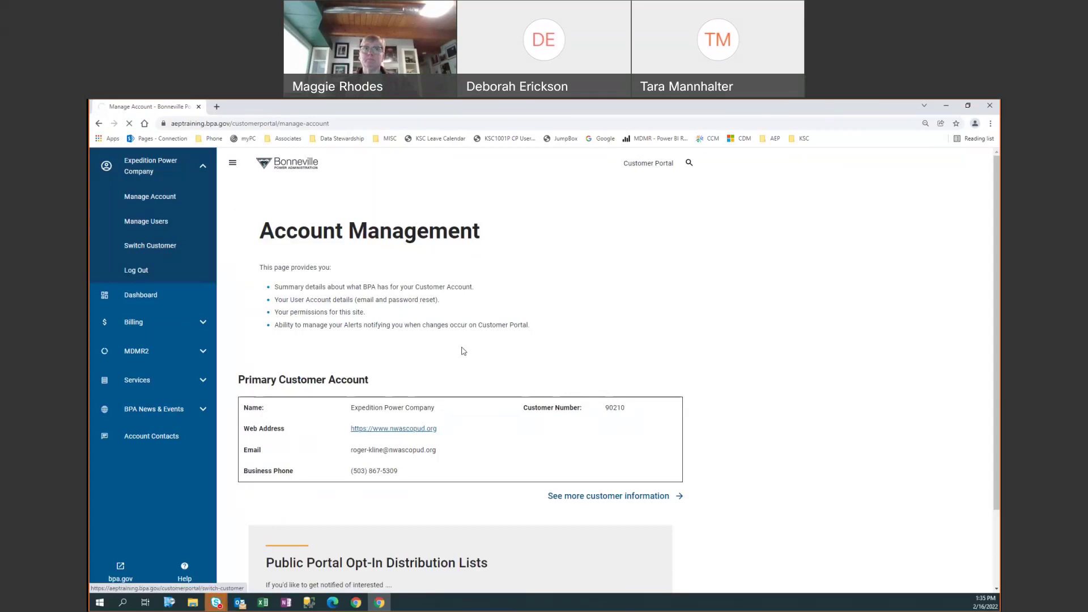
- Filter customers by company name 'expe' and select Expedition Power Company
scroll(462, 350, "down", 2)
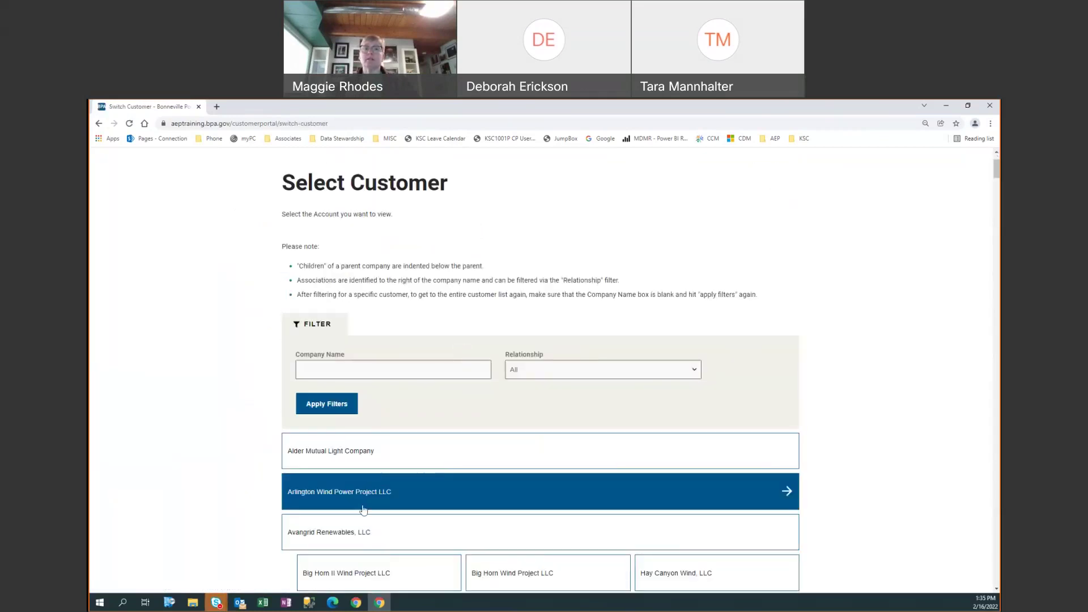
left_click(352, 370)
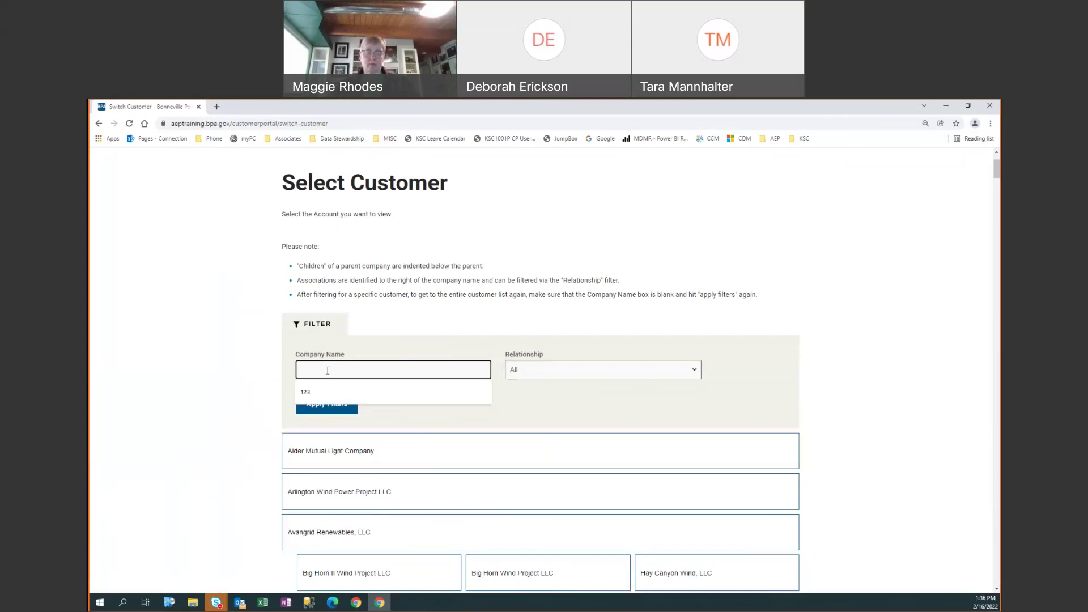
type("expe")
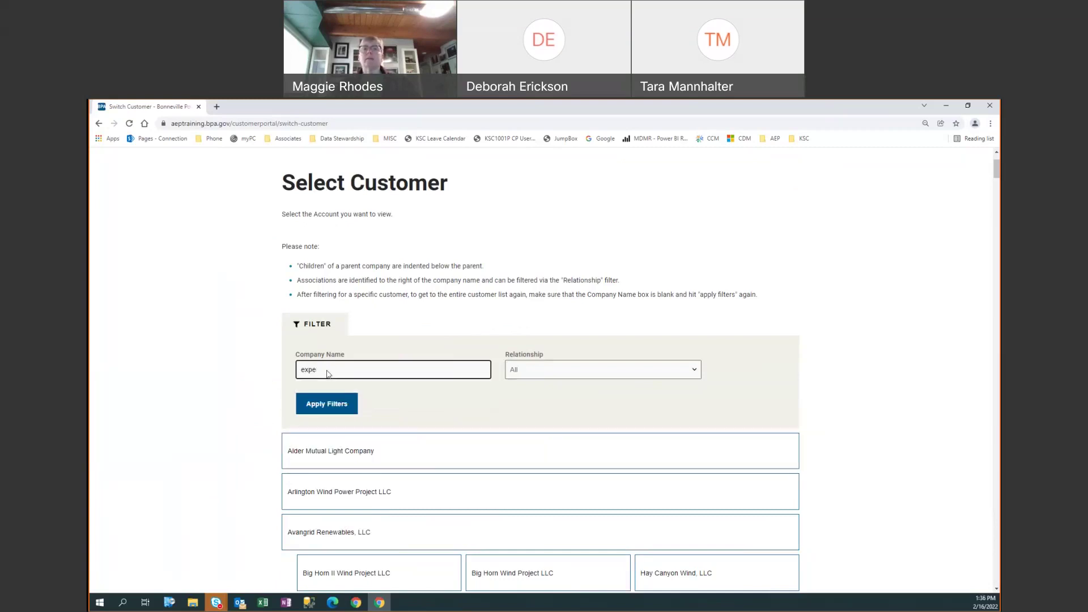
left_click(327, 404)
left_click(344, 545)
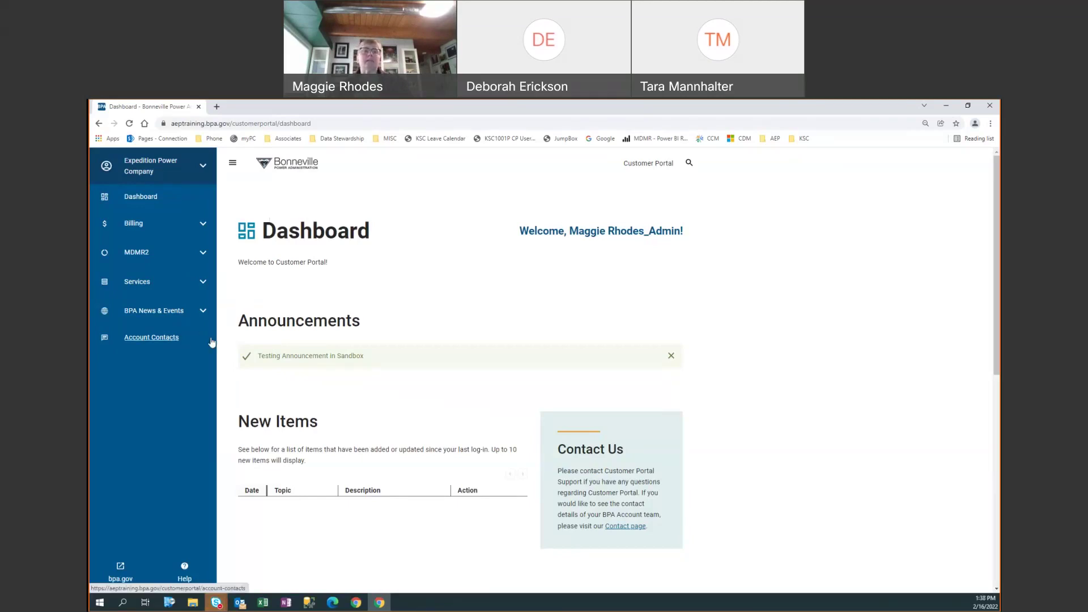
- Scroll the Dashboard and open the Account Contacts page
scroll(211, 342, "down", 2)
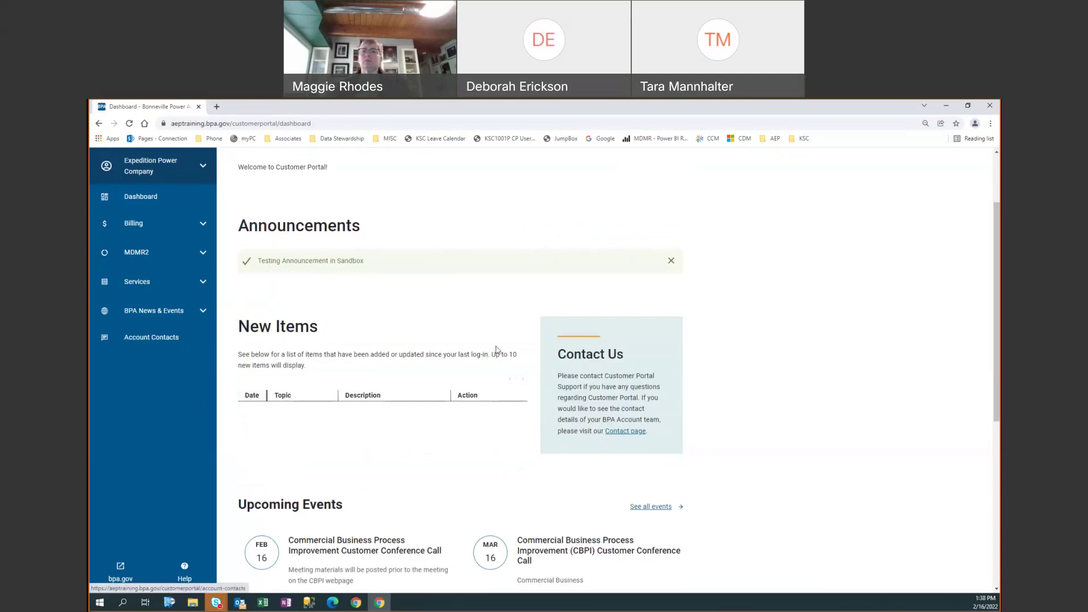
left_click(626, 432)
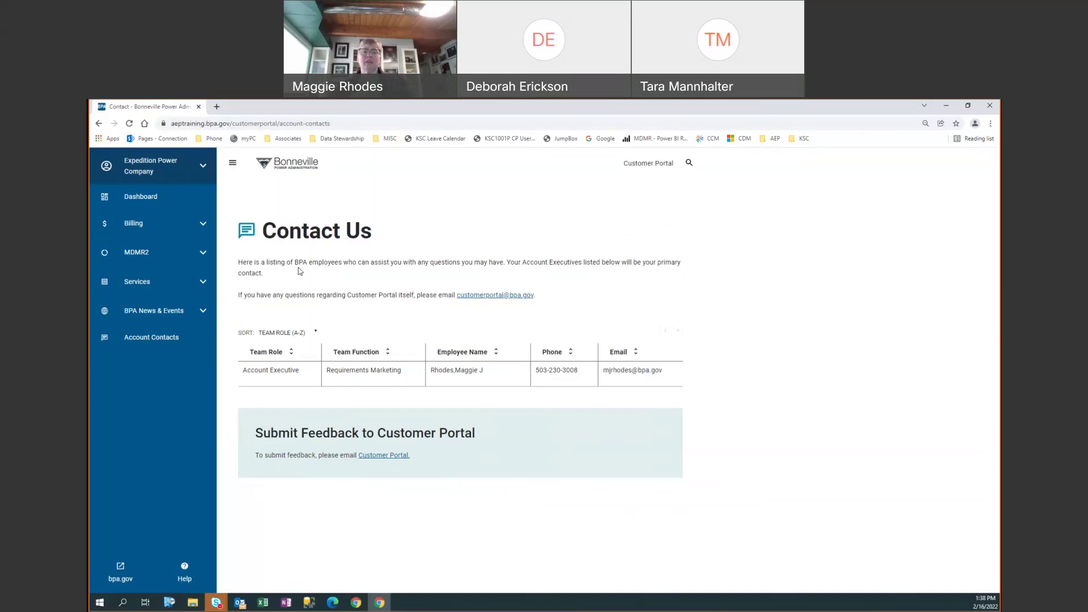
- Return to the Dashboard through the left sidebar link
left_click(141, 197)
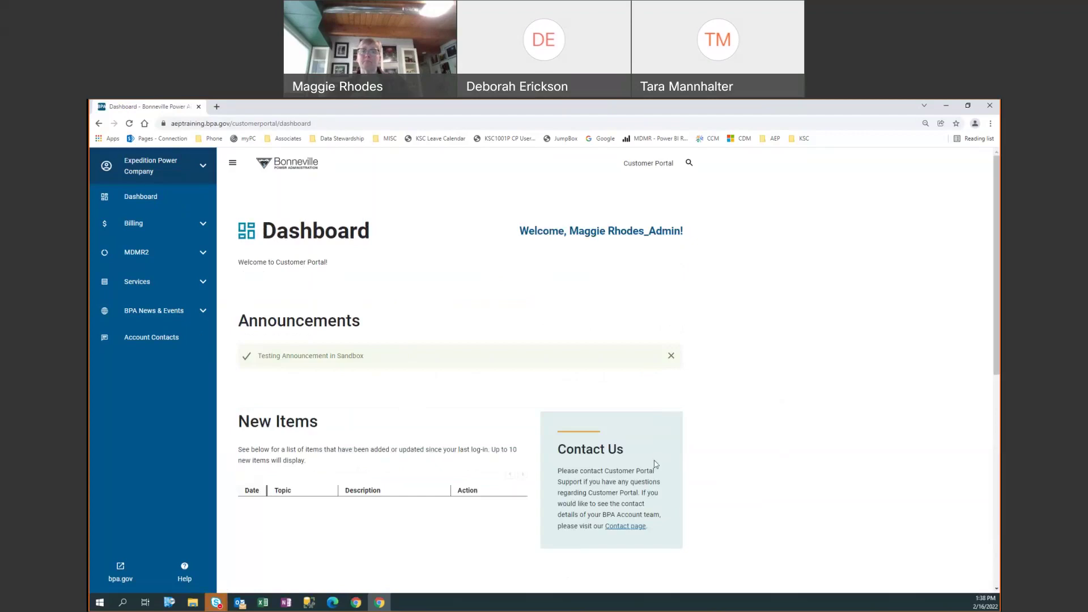
scroll(654, 463, "down", 2)
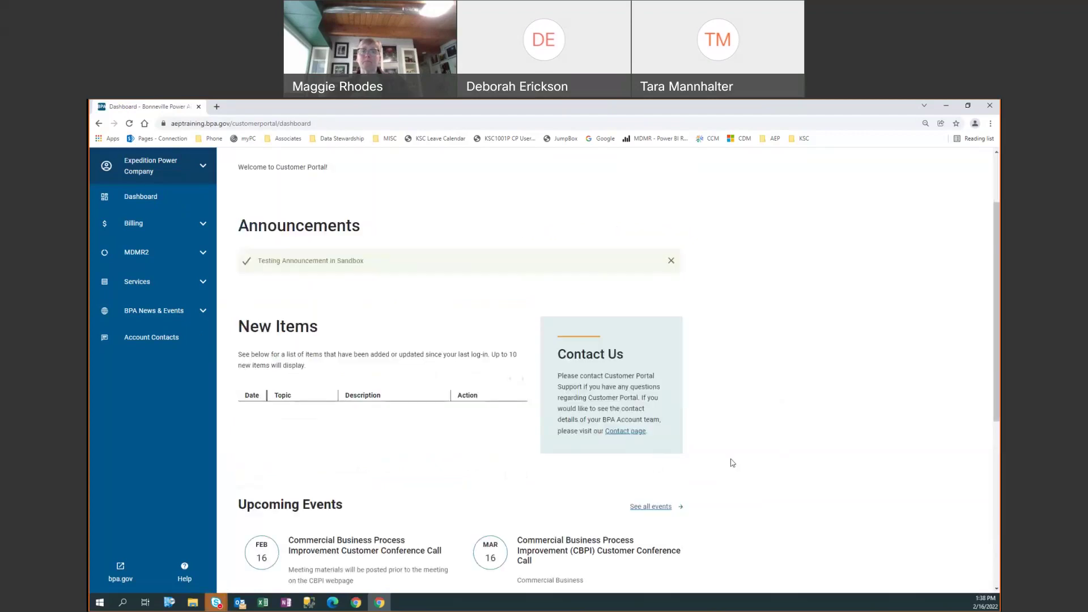
scroll(737, 463, "down", 3)
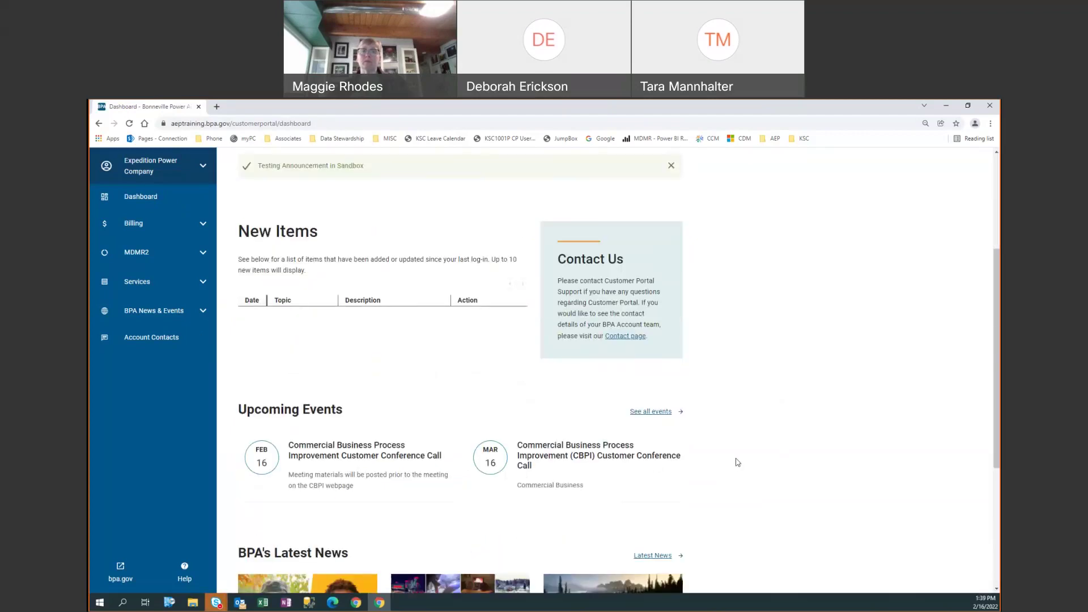
scroll(738, 463, "up", 2)
scroll(737, 462, "up", 3)
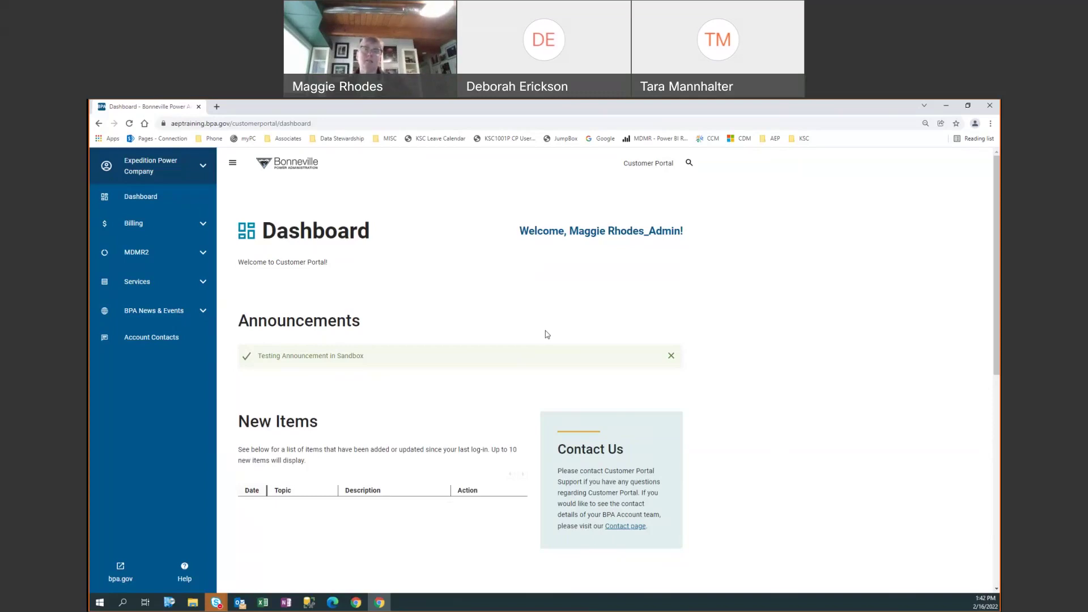
- Choose Manage Users from the company account dropdown and scroll to the All Users table
left_click(203, 170)
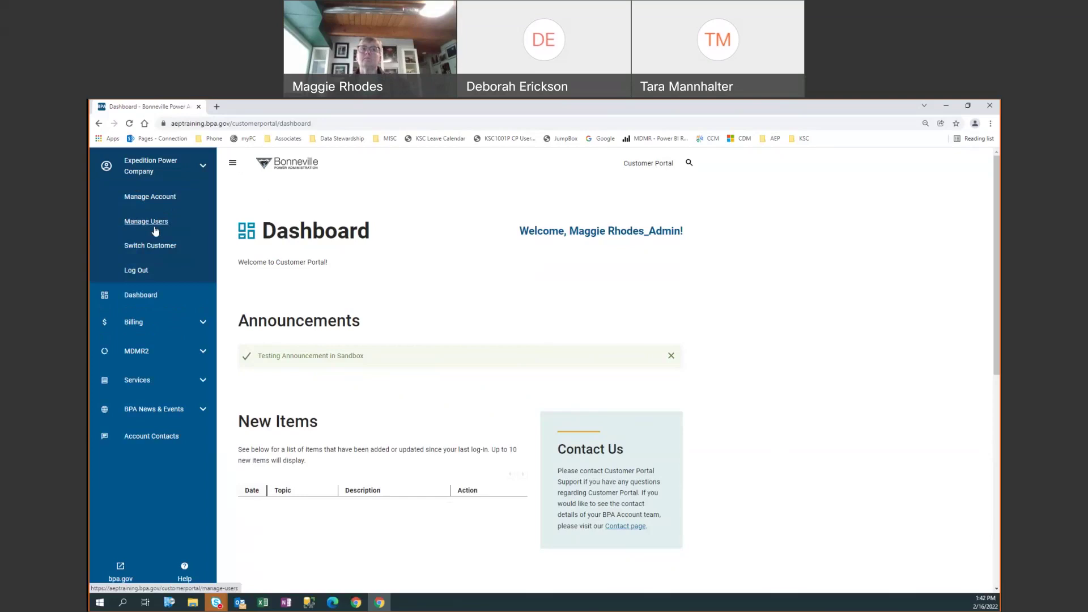
left_click(154, 227)
scroll(482, 459, "down", 3)
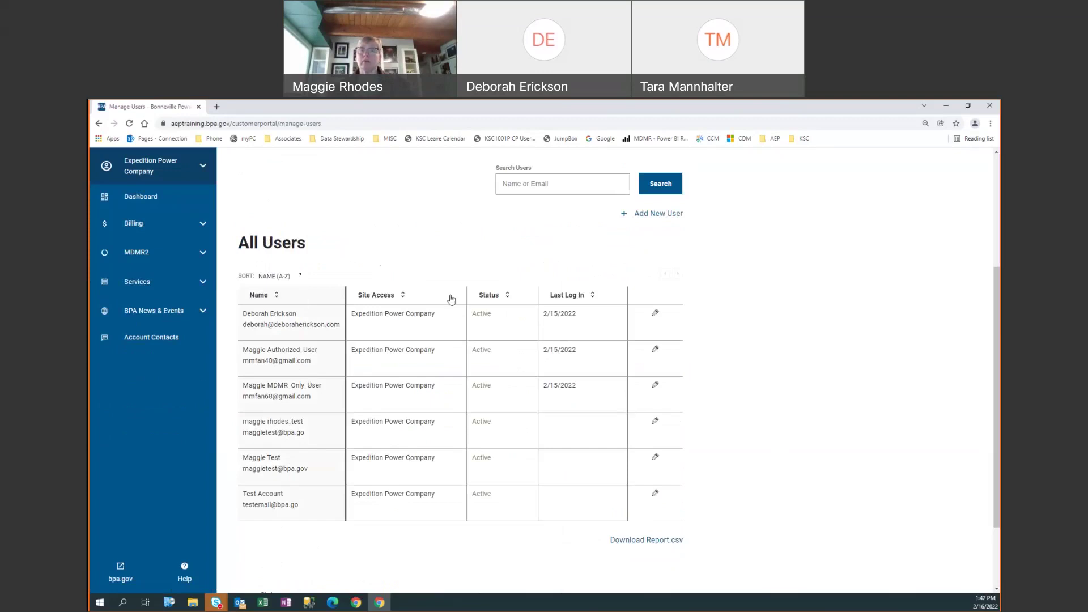
scroll(448, 280, "up", 2)
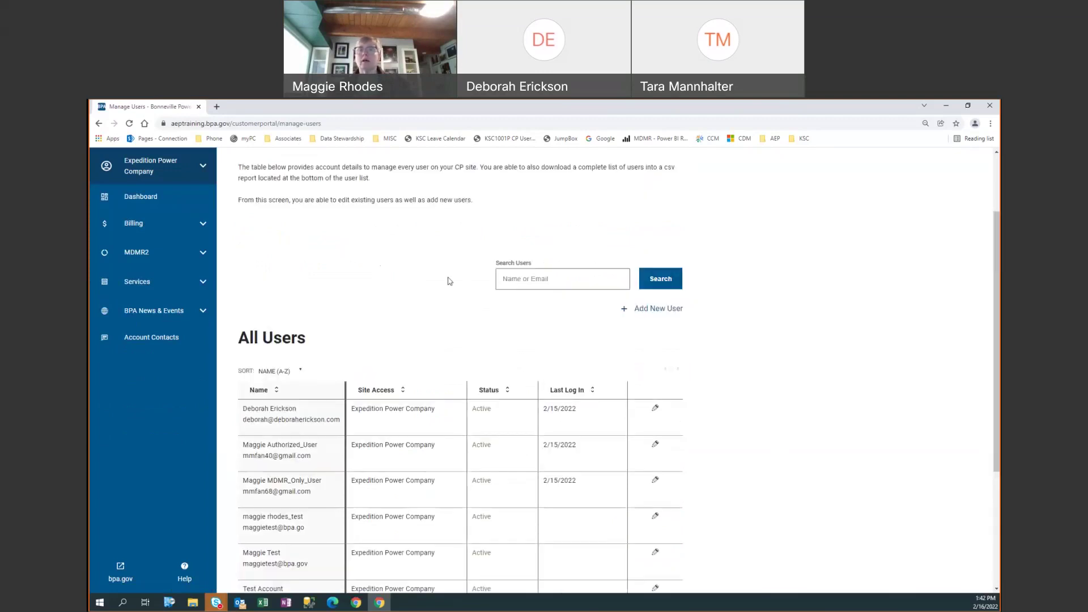
scroll(449, 281, "up", 2)
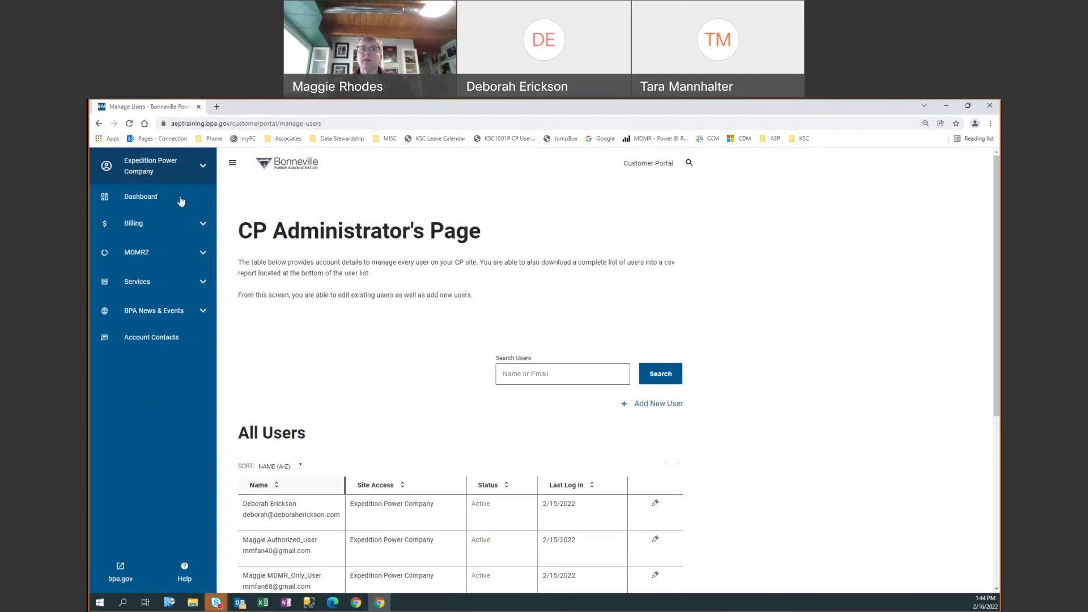
left_click(203, 254)
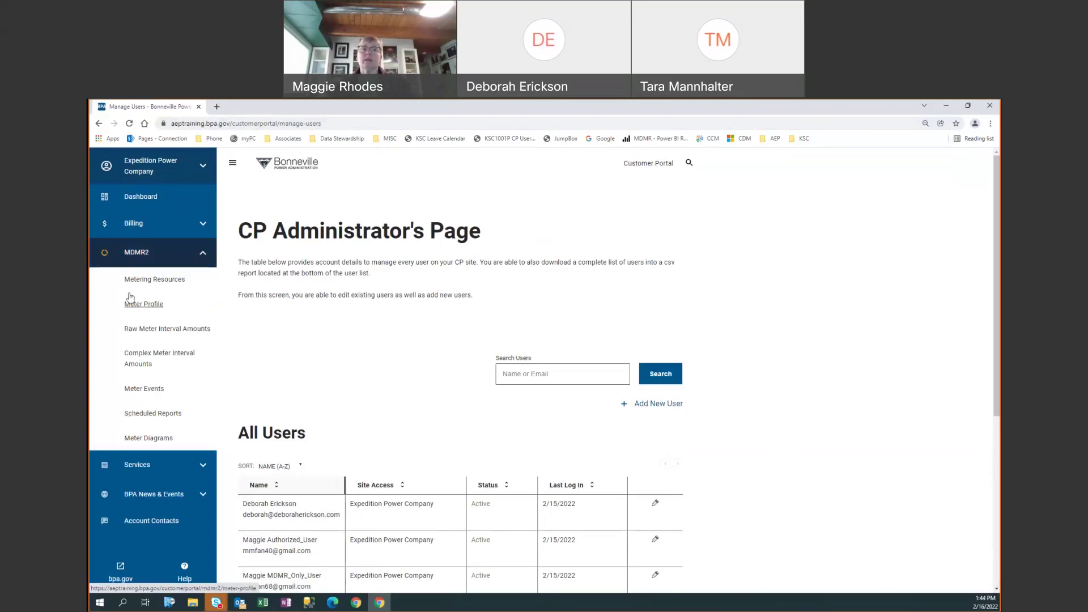
left_click(203, 254)
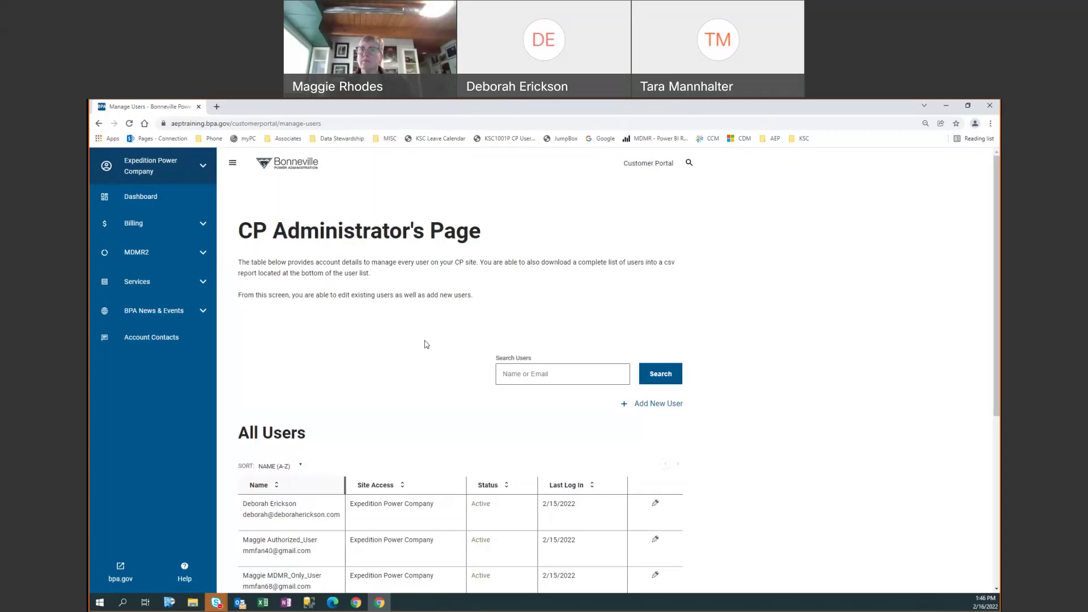
- Scroll down to show the six-user table, Download Report.csv link and status legend
scroll(400, 418, "down", 3)
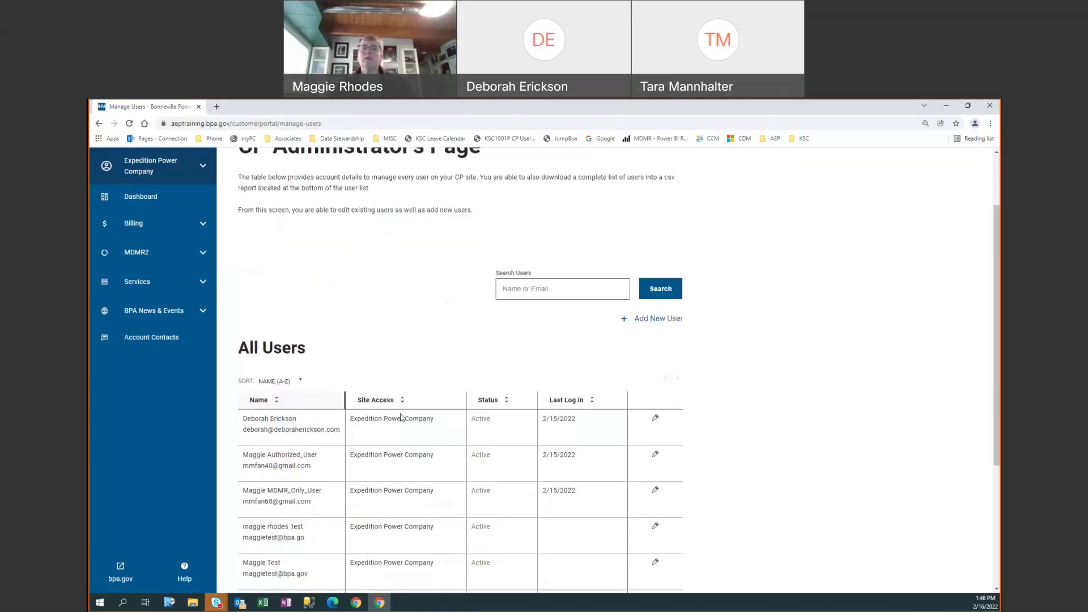
scroll(400, 418, "down", 1)
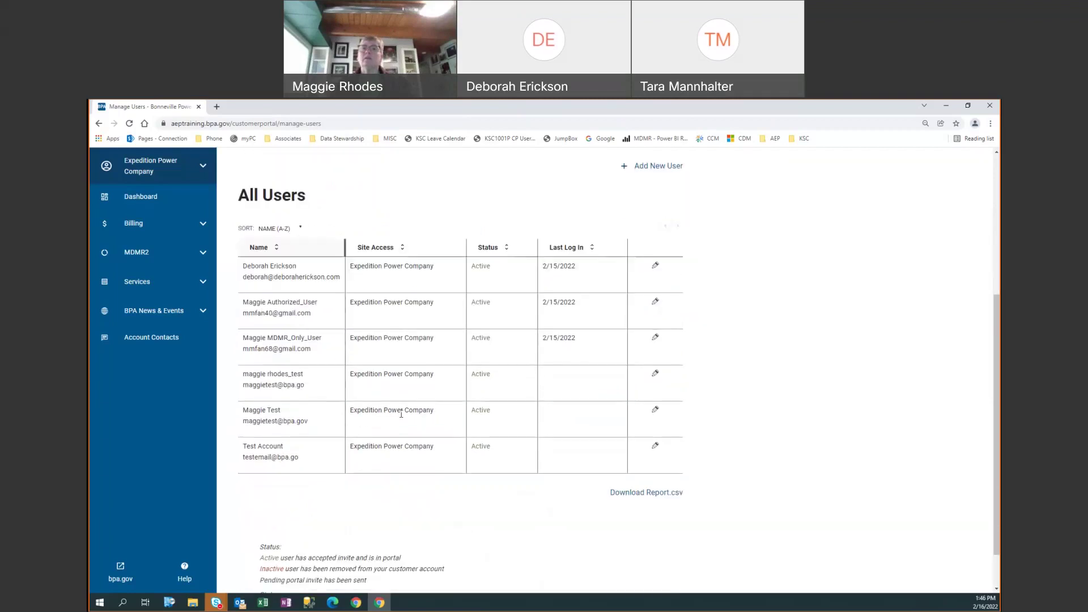